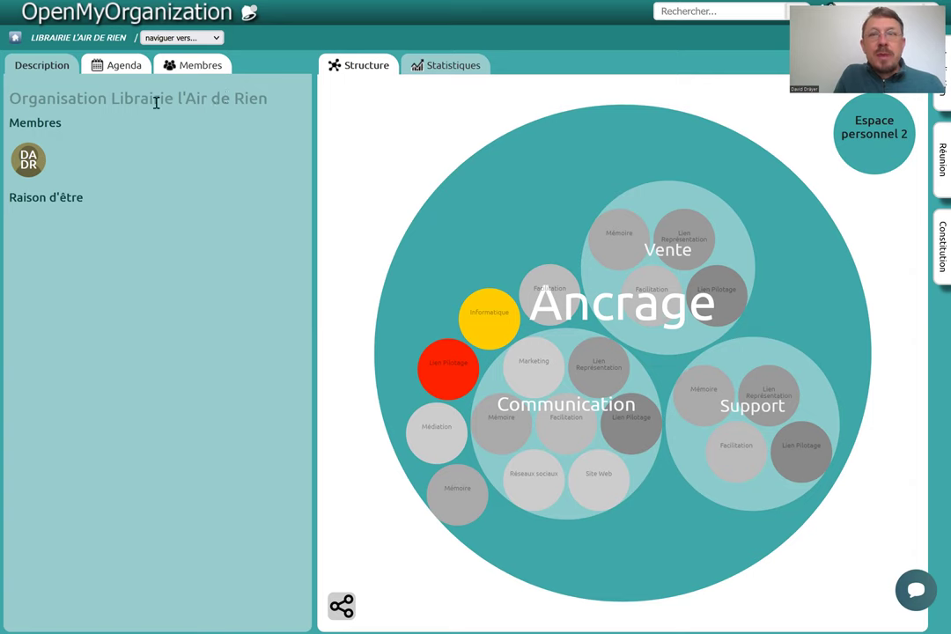
Show the organisation's Membres list, which holds a single Admin, and begin adding a member.
left_click(119, 66)
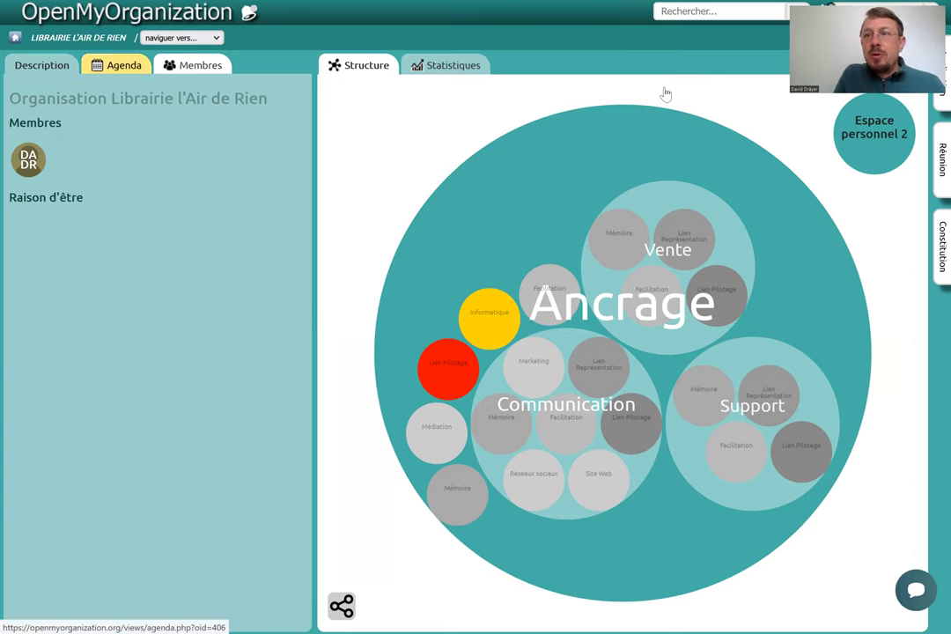
left_click(196, 65)
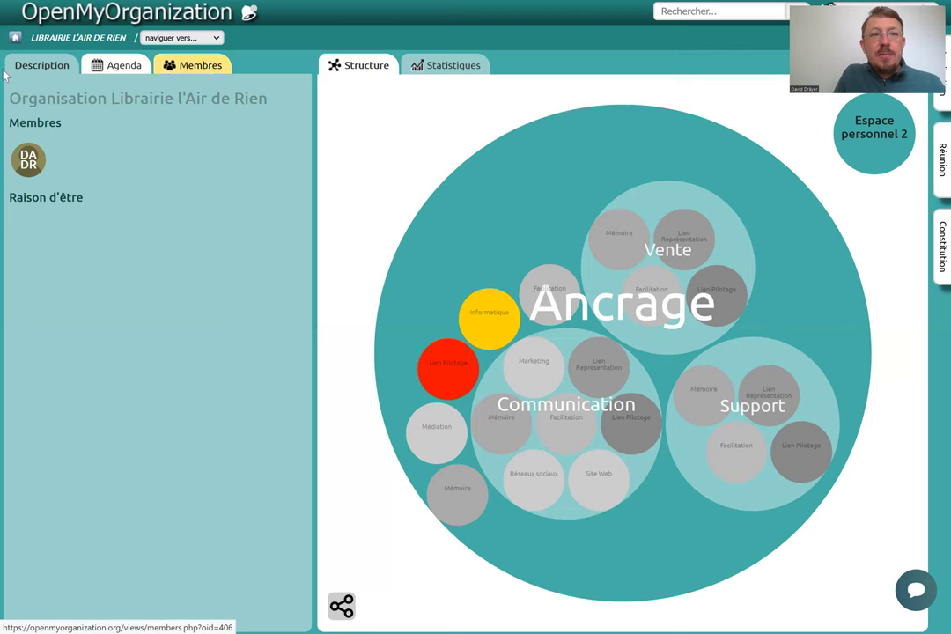
left_click(214, 64)
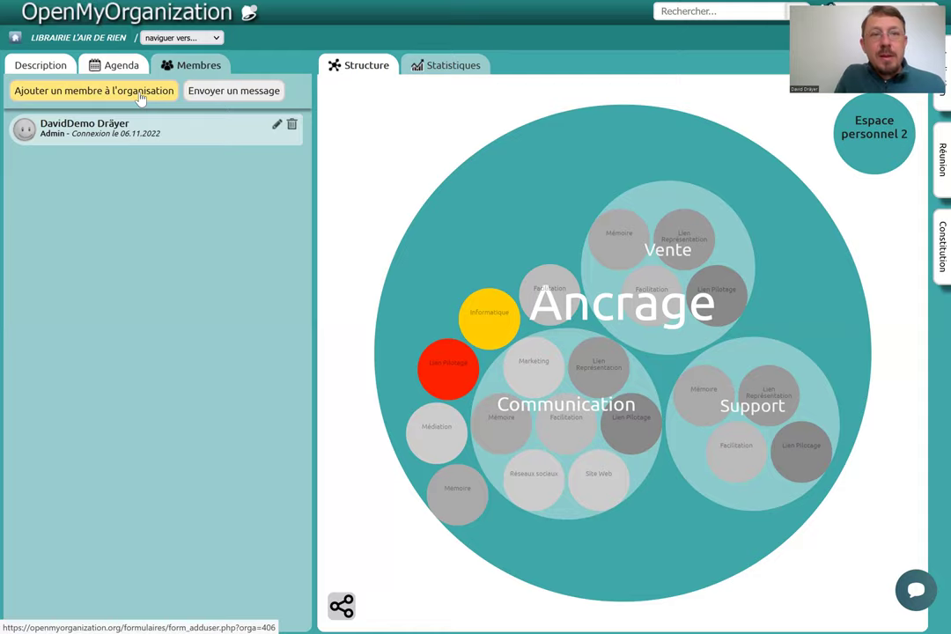
left_click(141, 99)
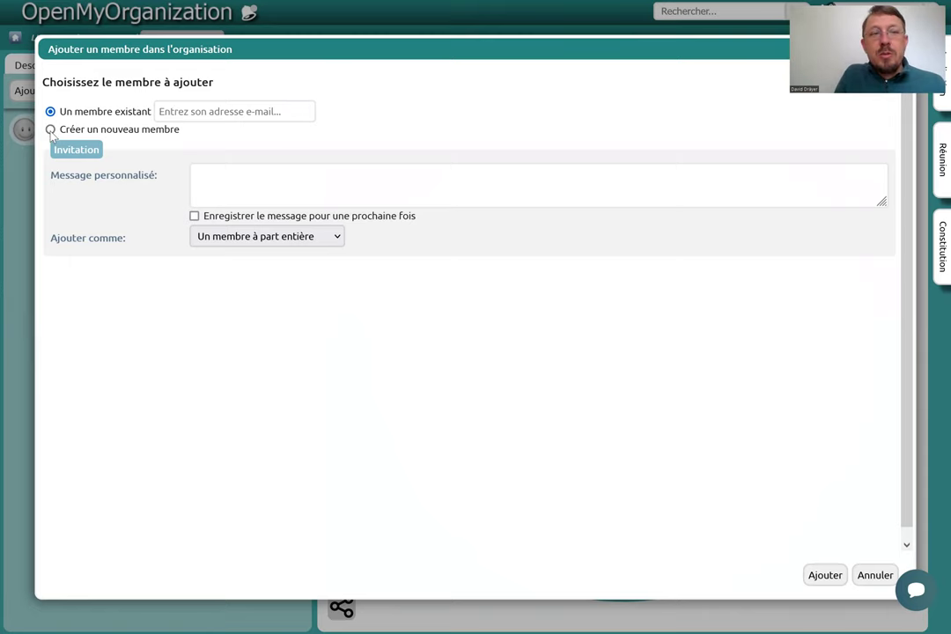
Enter the member's e-mail address and select the matching existing account from Choisissez.
left_click(191, 112)
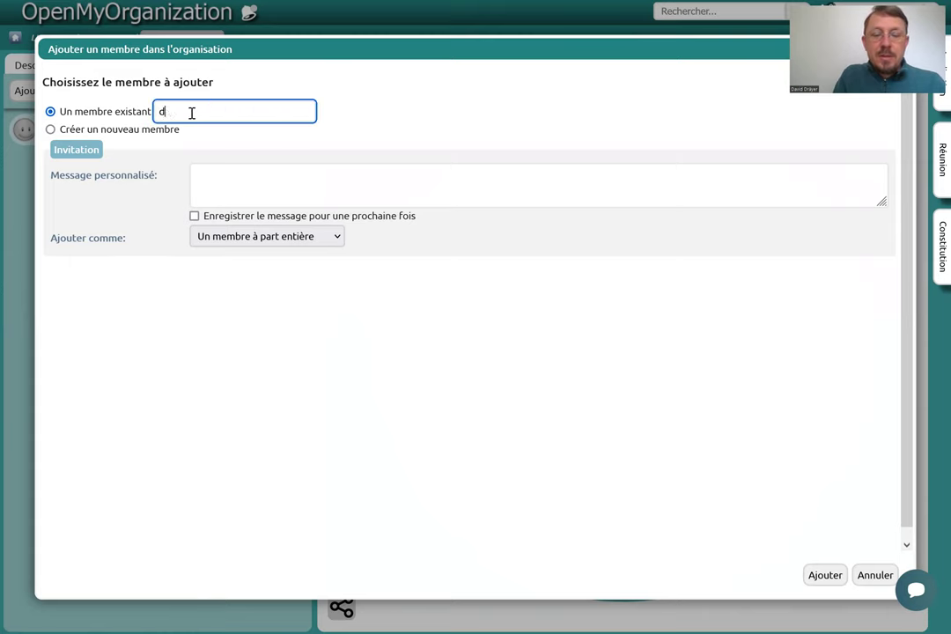
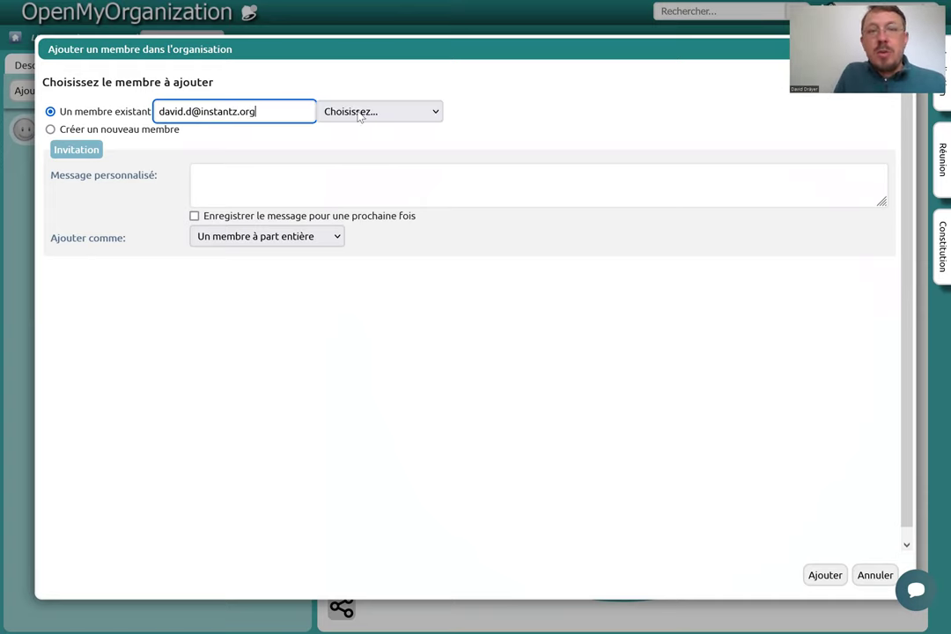
left_click(433, 111)
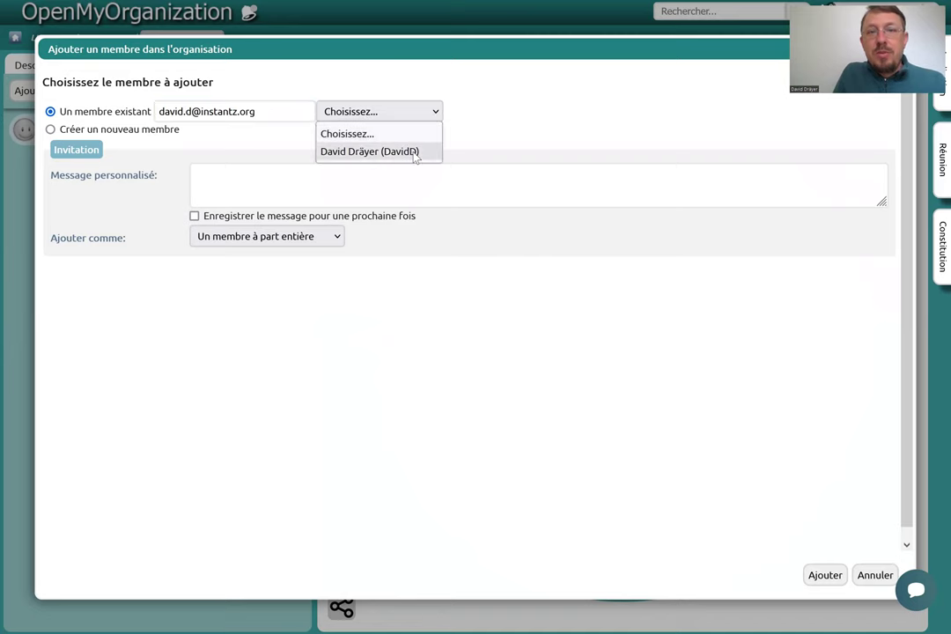
left_click(414, 153)
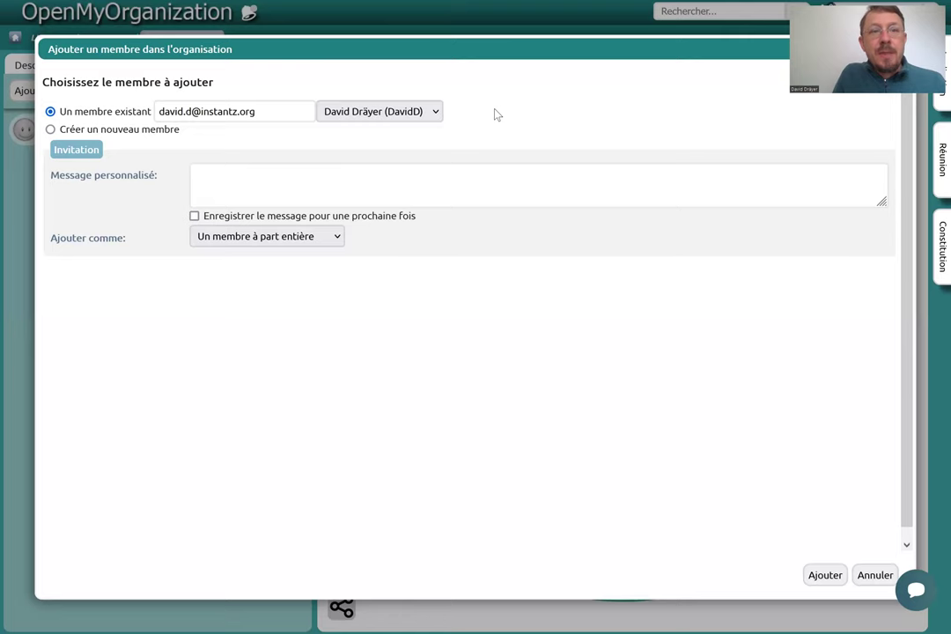
left_click(371, 171)
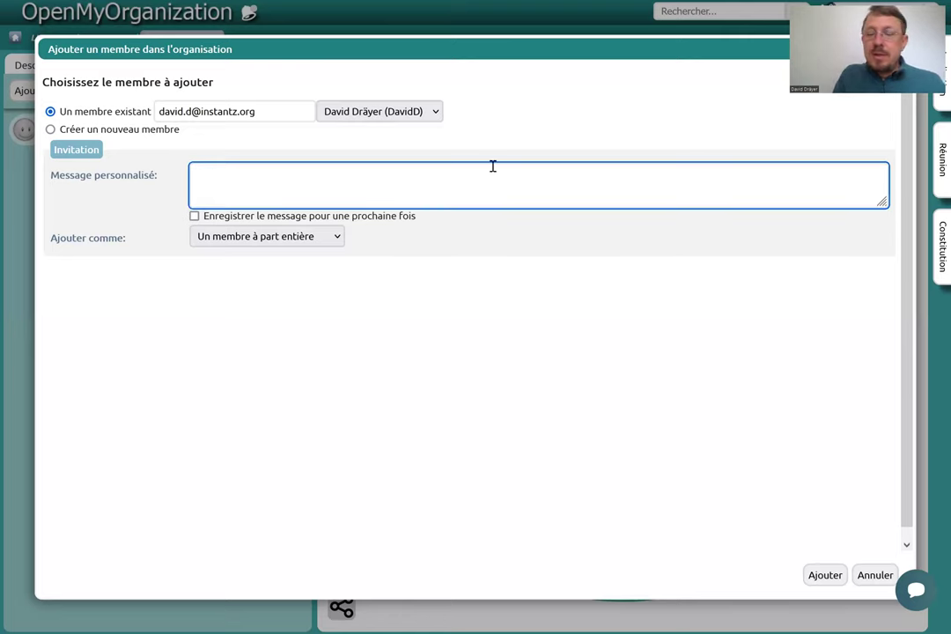
Write a greeting plus 'Comme convenu, voici l'invitation à nous rejoindre.' as the personal message.
type("Salut David, ")
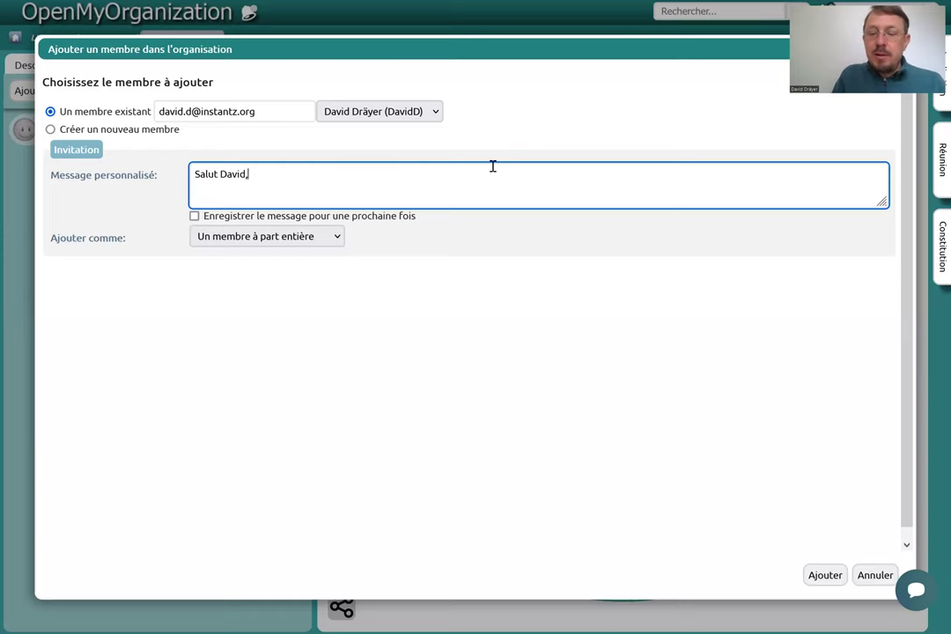
type("Comme co")
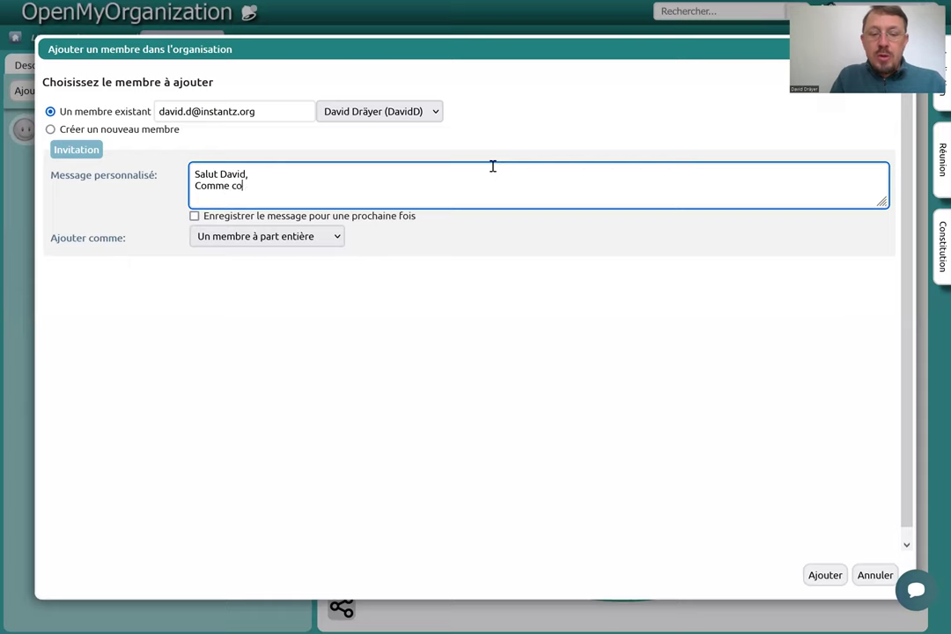
type("nva")
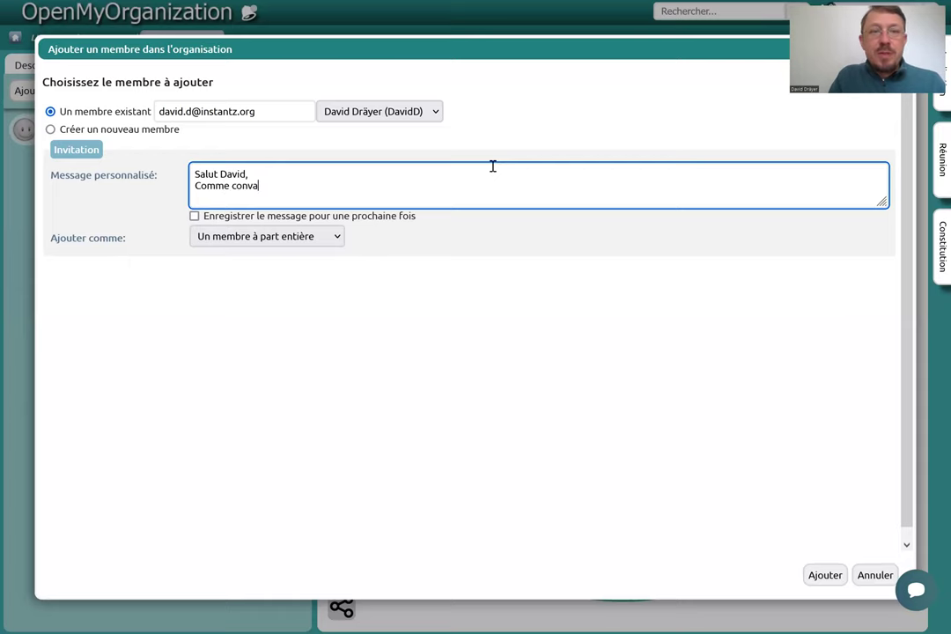
type("incu")
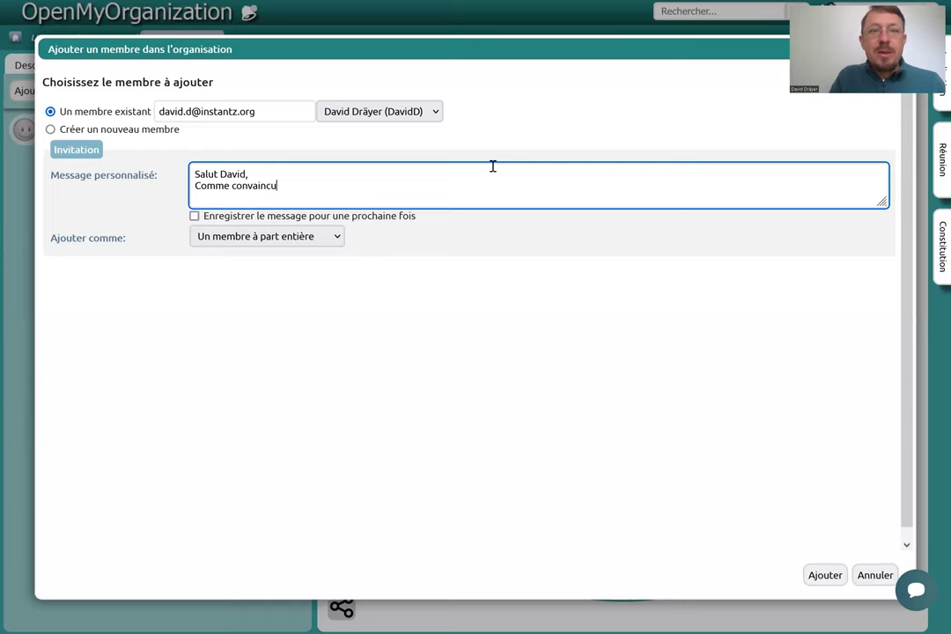
key("BackSpace")
key("BackSpace")
key("BackSpace")
key("BackSpace")
key("BackSpace")
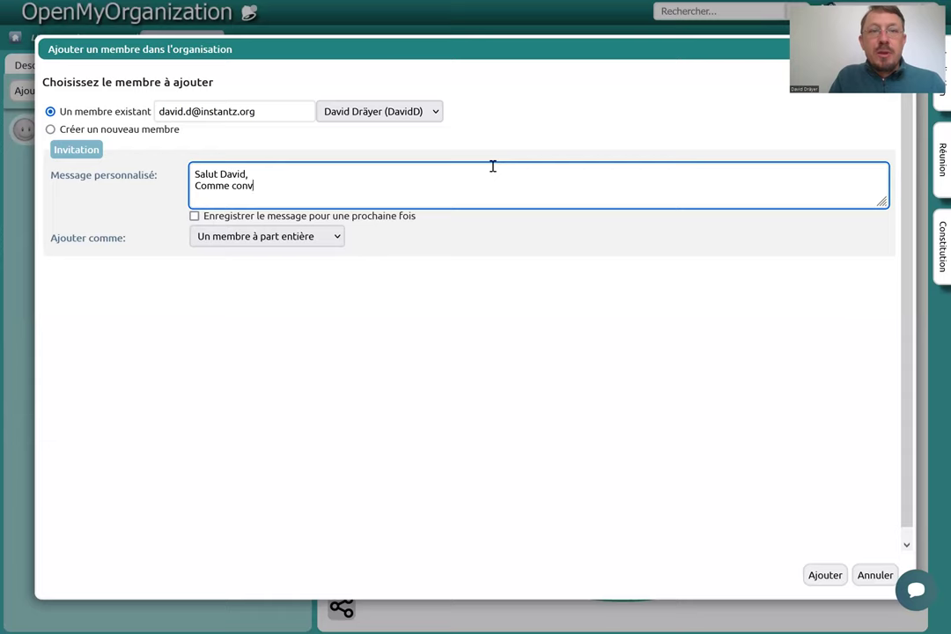
type("enu, voici l'invitation à nous rejoindr")
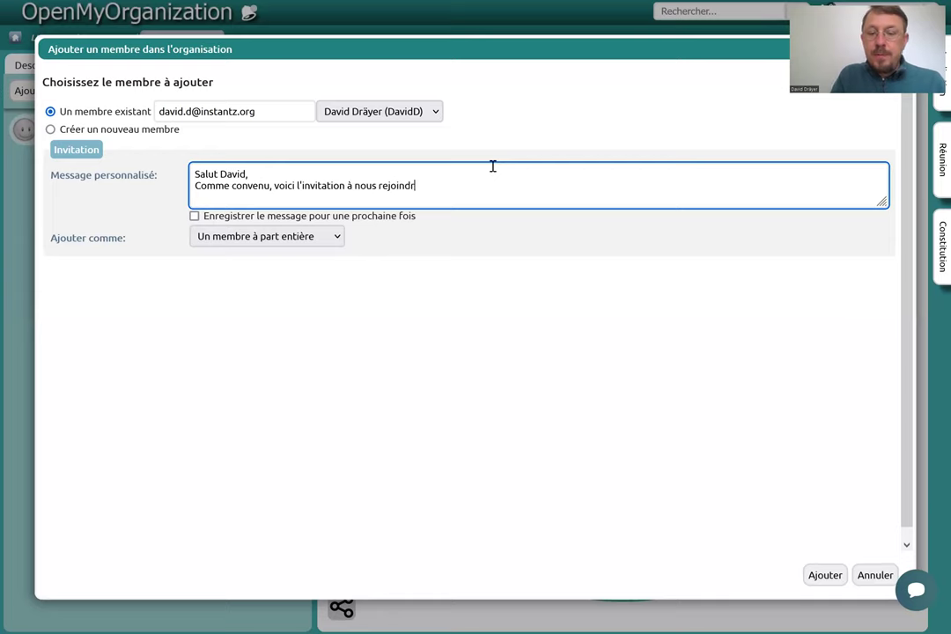
type("e.")
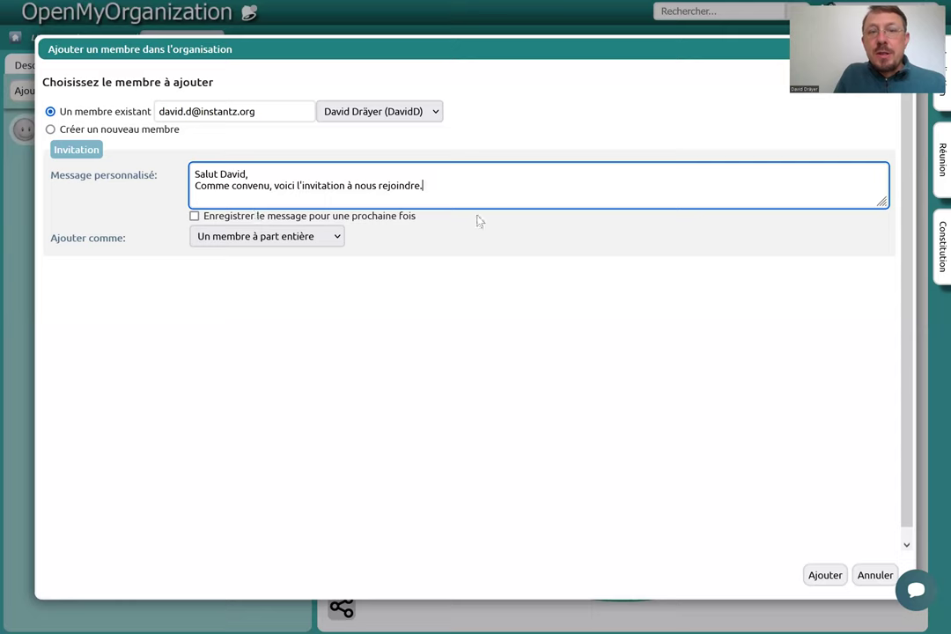
left_click(309, 237)
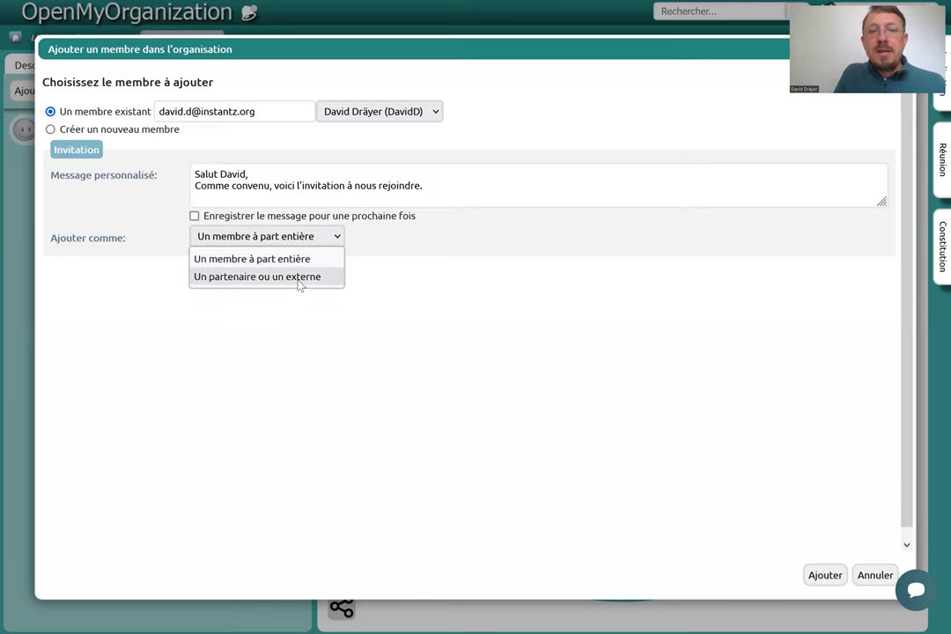
Add the member as 'Un partenaire ou un externe' of type 'Autre organisation' and confirm.
left_click(300, 279)
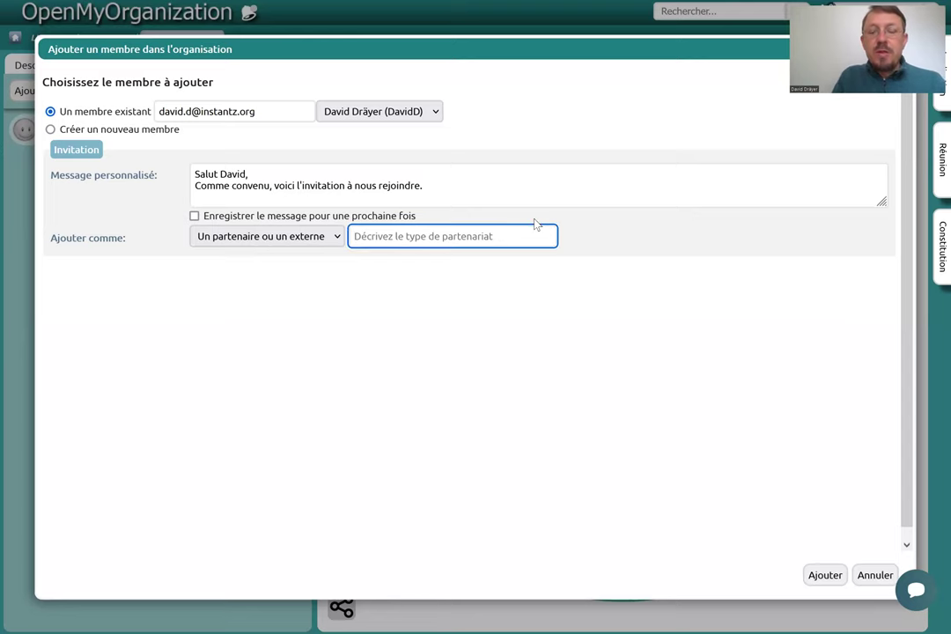
type("Organisa")
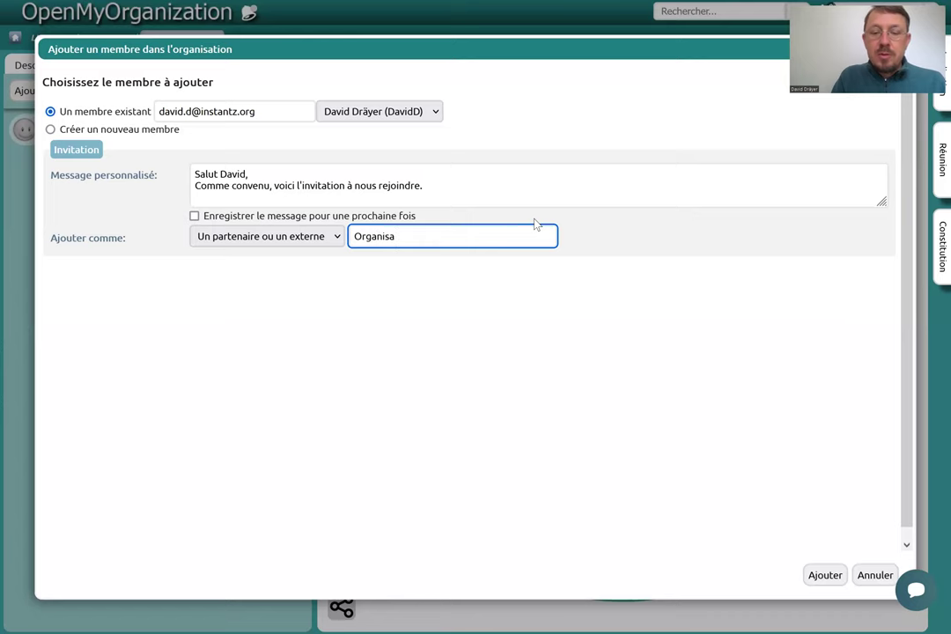
type("tion par")
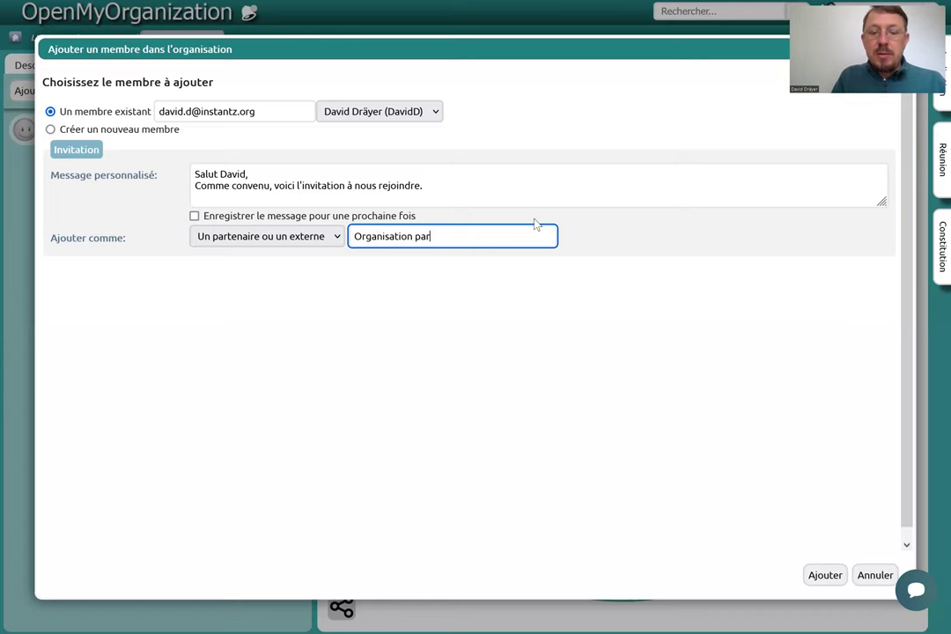
type("tenaire")
key("BackSpace")
key("BackSpace")
key("BackSpace")
key("BackSpace")
key("BackSpace")
key("BackSpace")
key("BackSpace")
key("BackSpace")
key("BackSpace")
key("BackSpace")
key("BackSpace")
key("BackSpace")
key("BackSpace")
key("BackSpace")
key("BackSpace")
key("BackSpace")
key("BackSpace")
key("BackSpace")
key("BackSpace")
key("BackSpace")
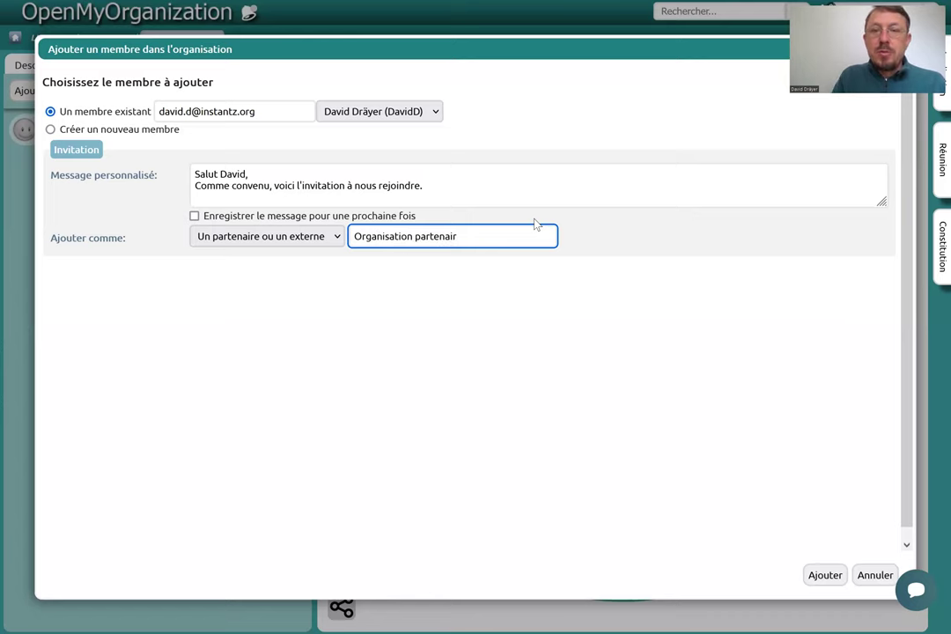
key("BackSpace")
key("BackSpace")
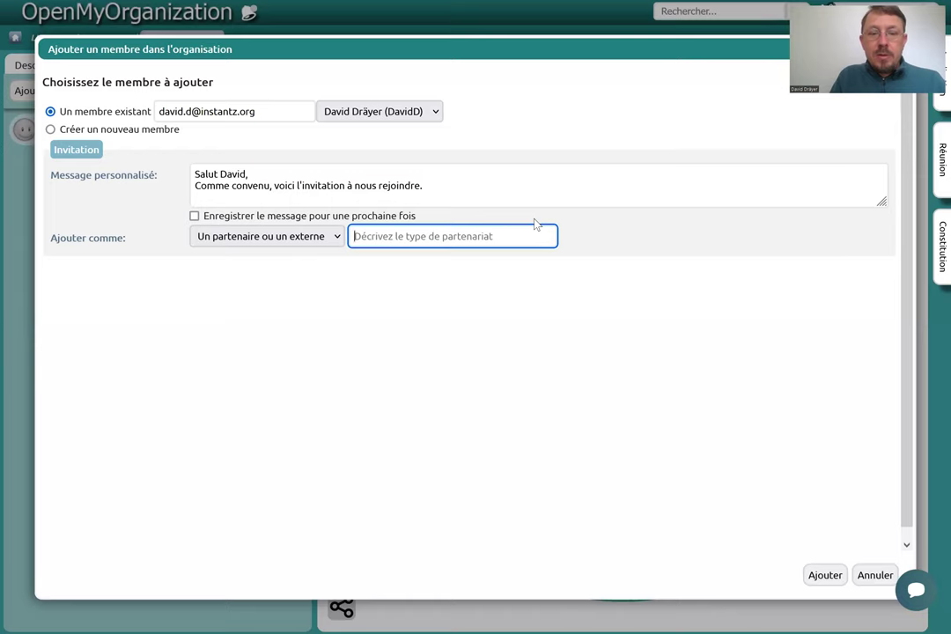
type("Autre organisation")
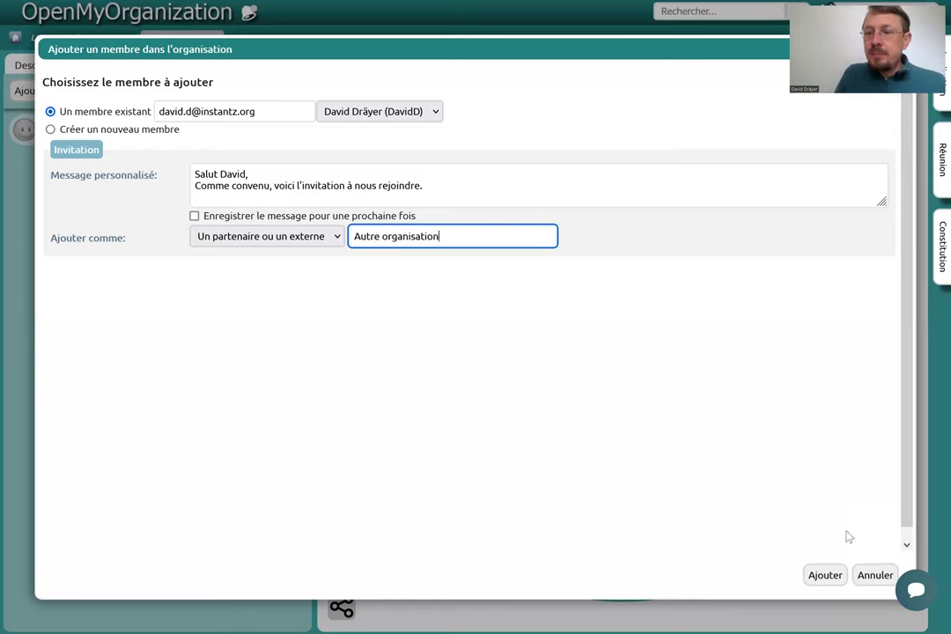
left_click(825, 575)
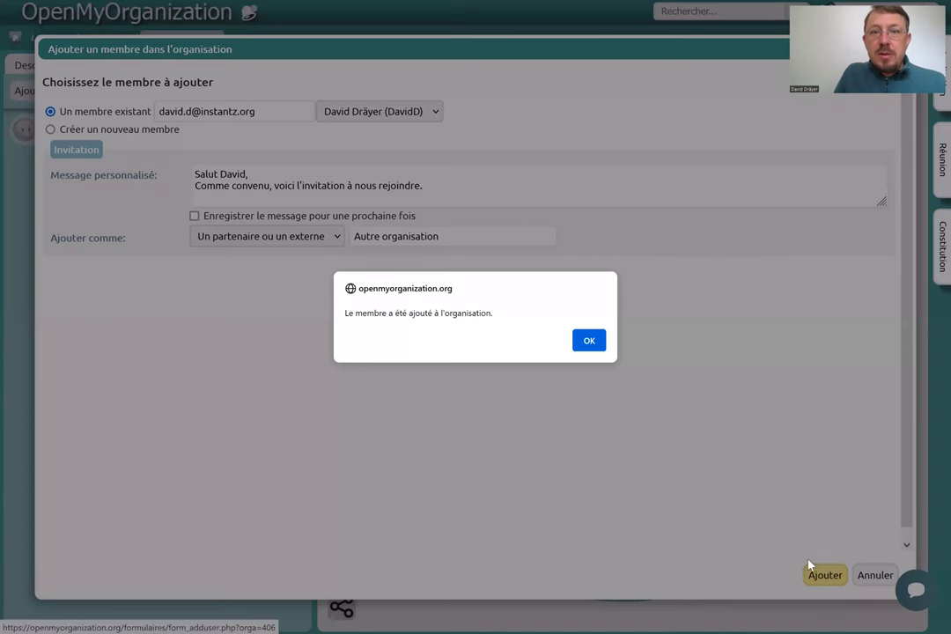
left_click(594, 347)
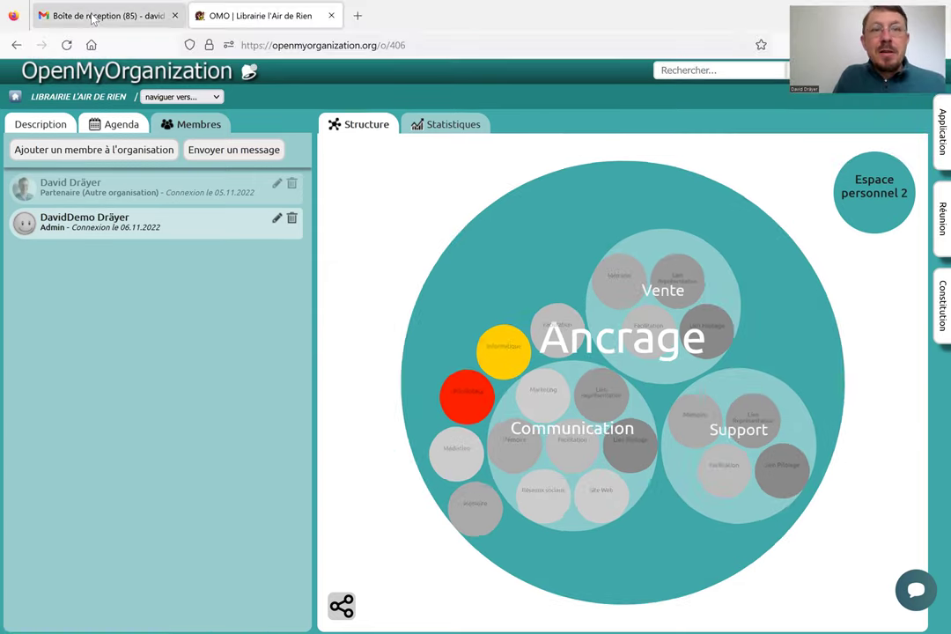
Leave the two-entry member list and switch to the e-mail inbox tab.
left_click(92, 18)
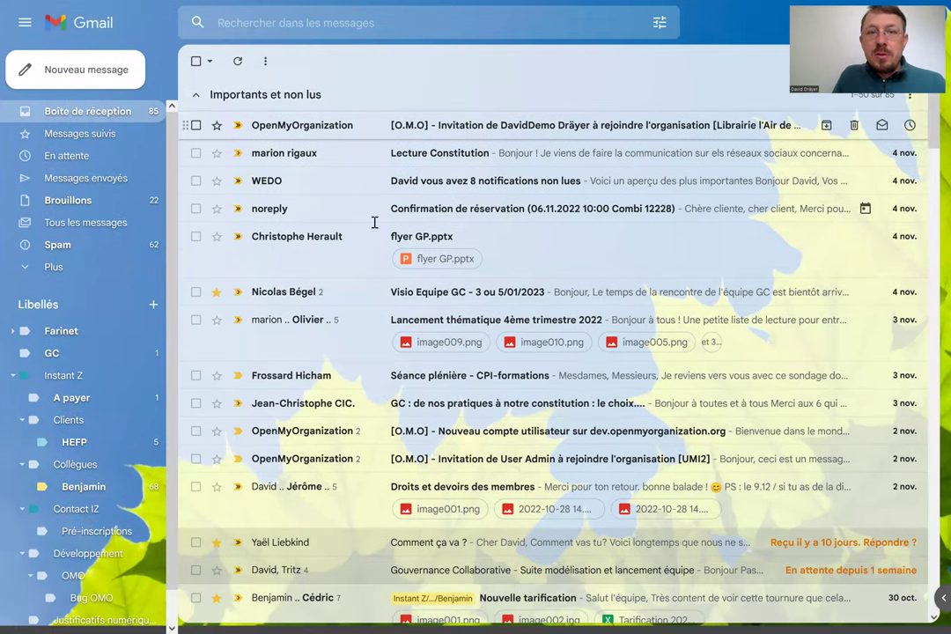
Open the [O.M.O] invitation e-mail and follow its first 'Cliquez ici' acceptance link.
key("Return")
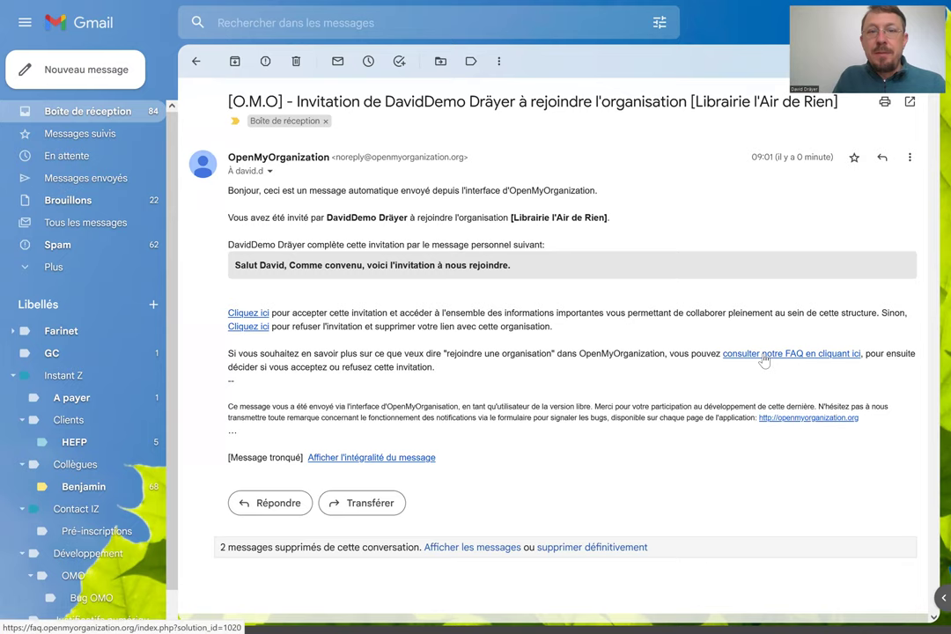
left_click(250, 318)
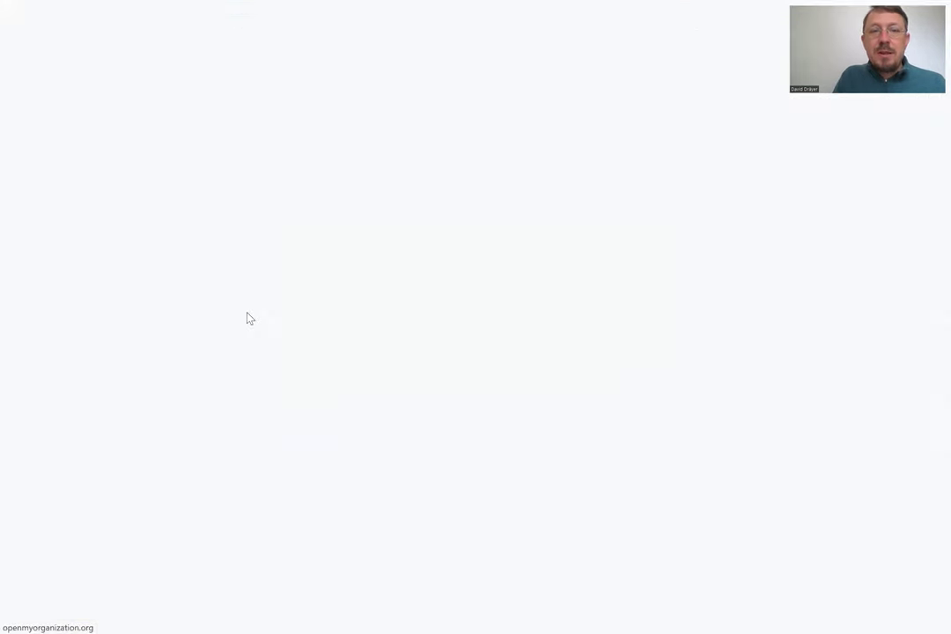
Acknowledge the 'Votre inscription est confirmée' alert to enter the Librairie l'Air de Rien workspace.
left_click(602, 343)
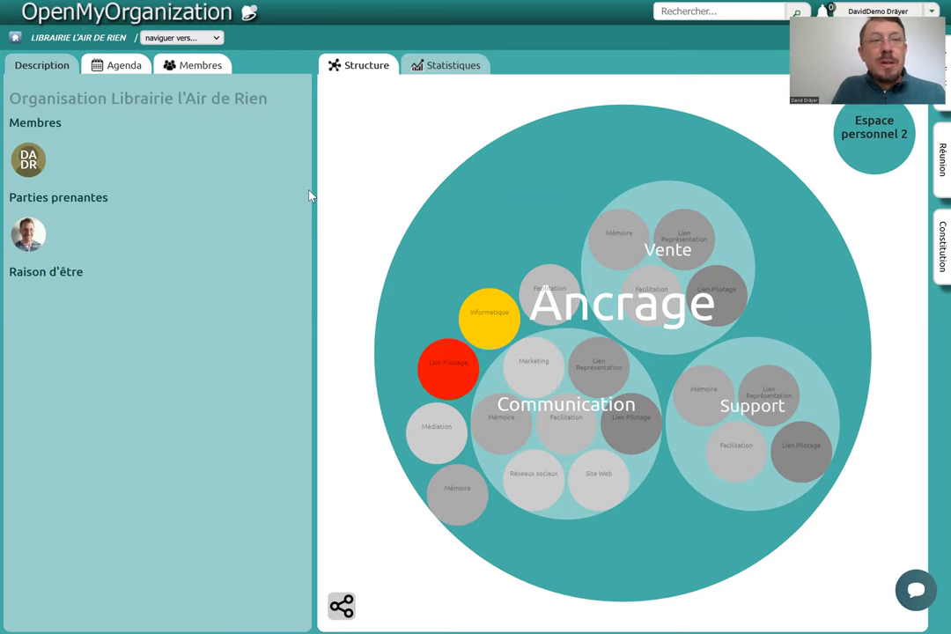
left_click(195, 66)
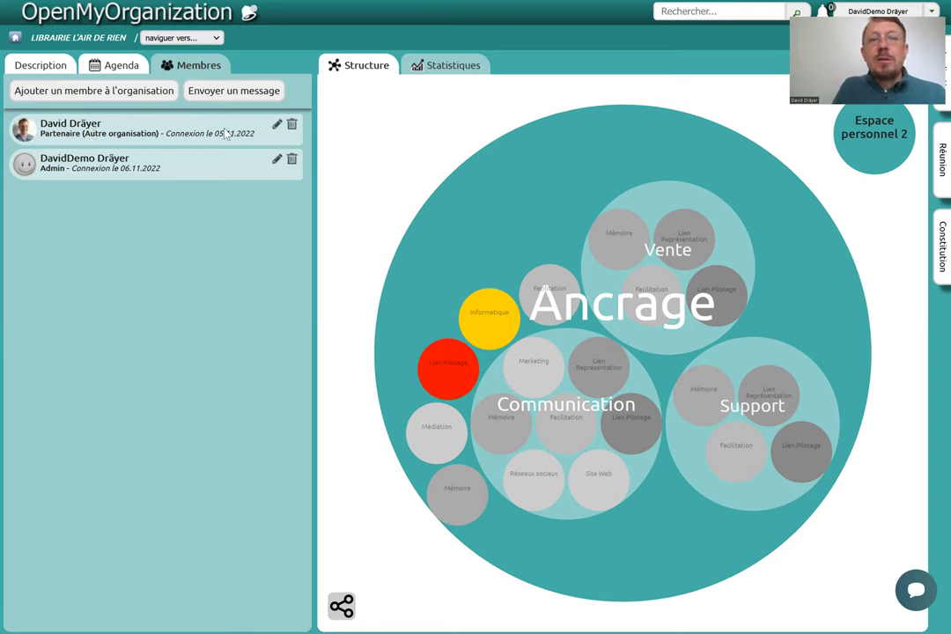
left_click(24, 62)
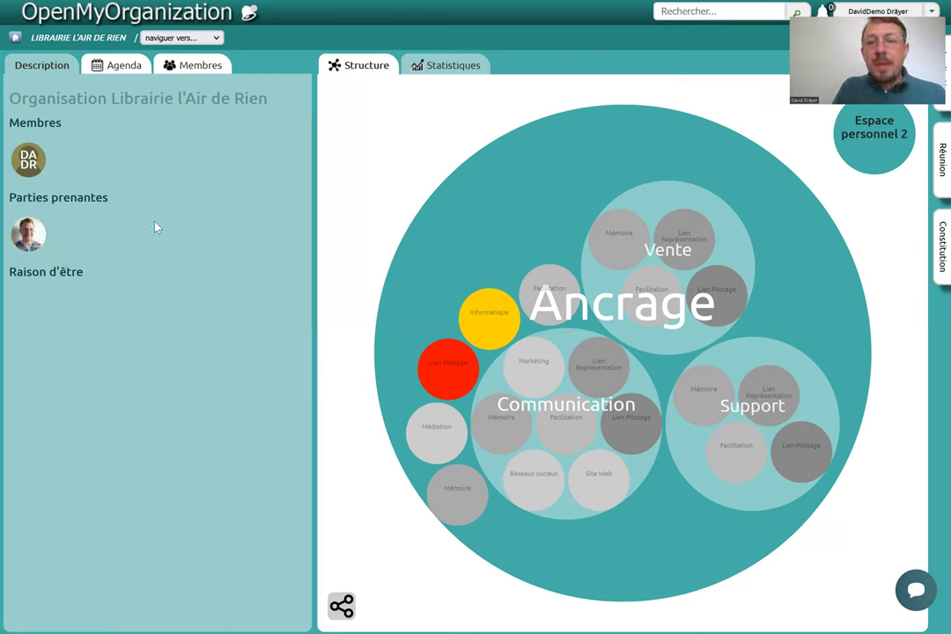
left_click(163, 63)
Choose Créer un nouveau membre and fill in the username, first name, last name and e-mail.
left_click(72, 94)
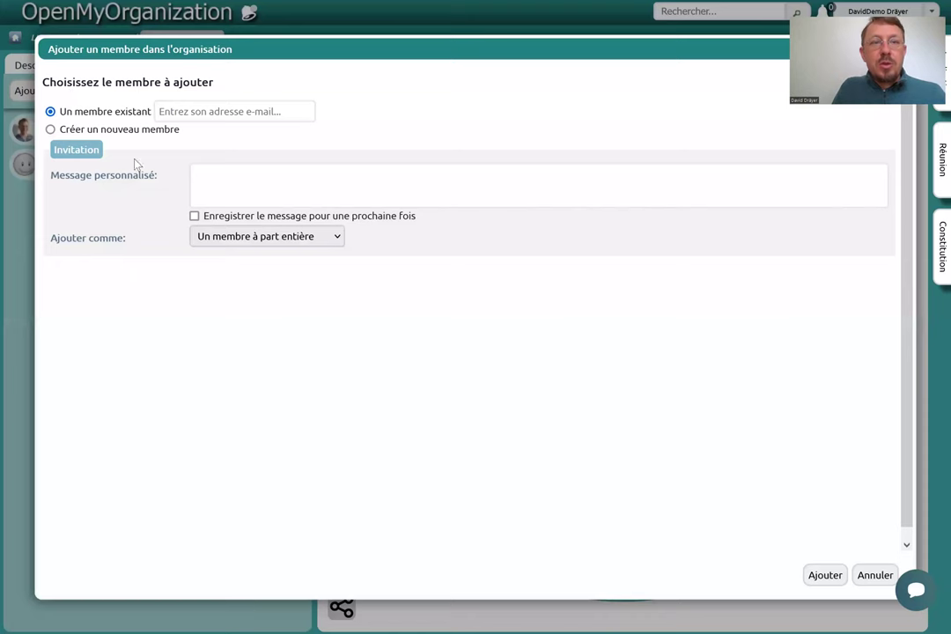
left_click(51, 130)
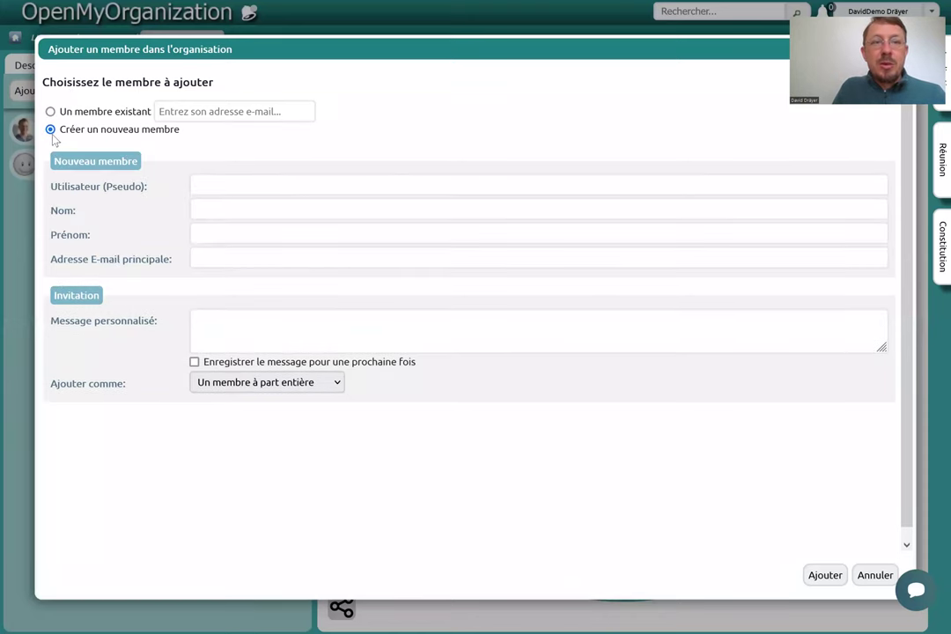
left_click(249, 181)
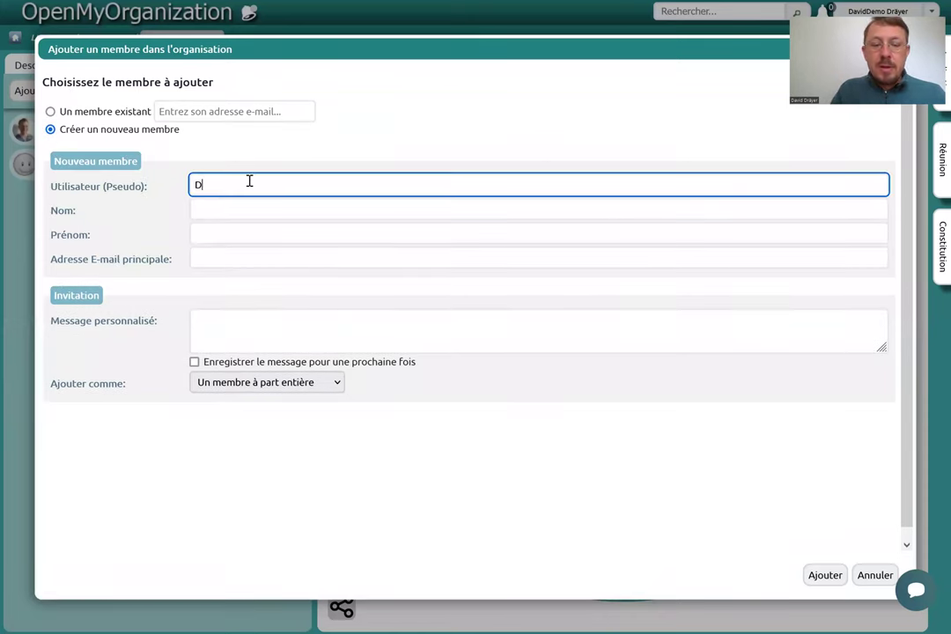
type("DavidDemo")
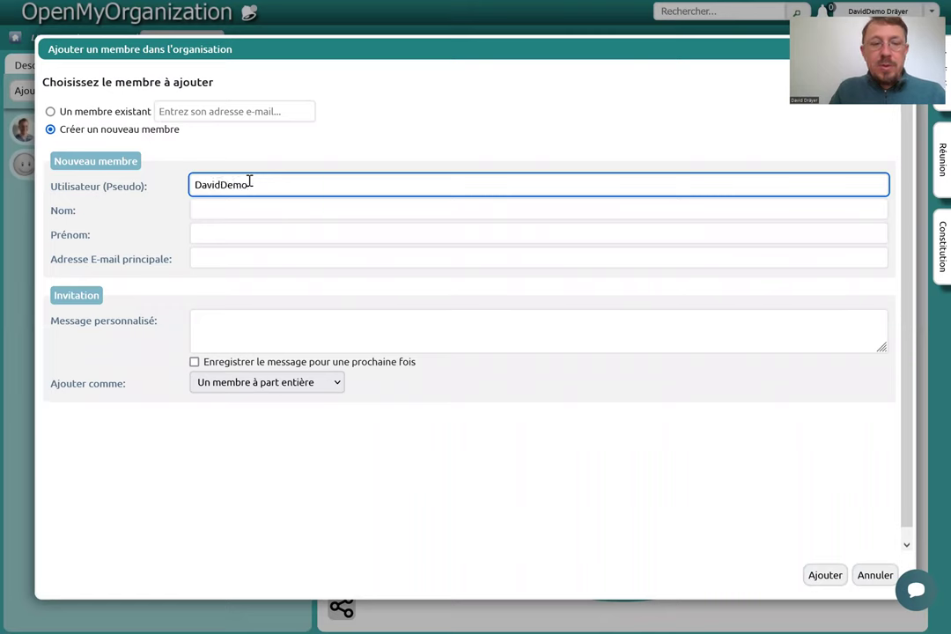
type("2")
left_click(230, 209)
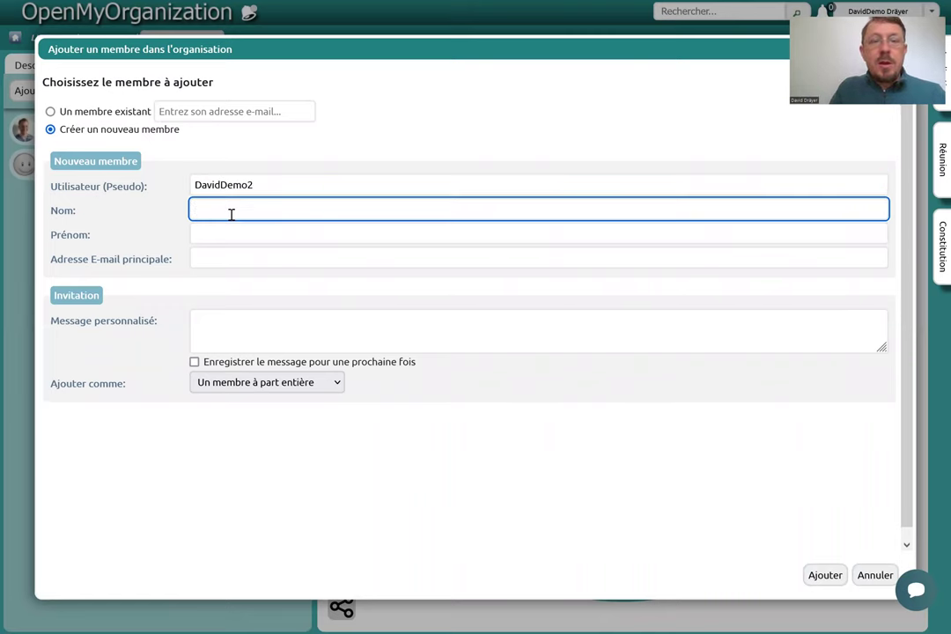
left_click_drag(221, 185, 194, 184)
type("Laurent")
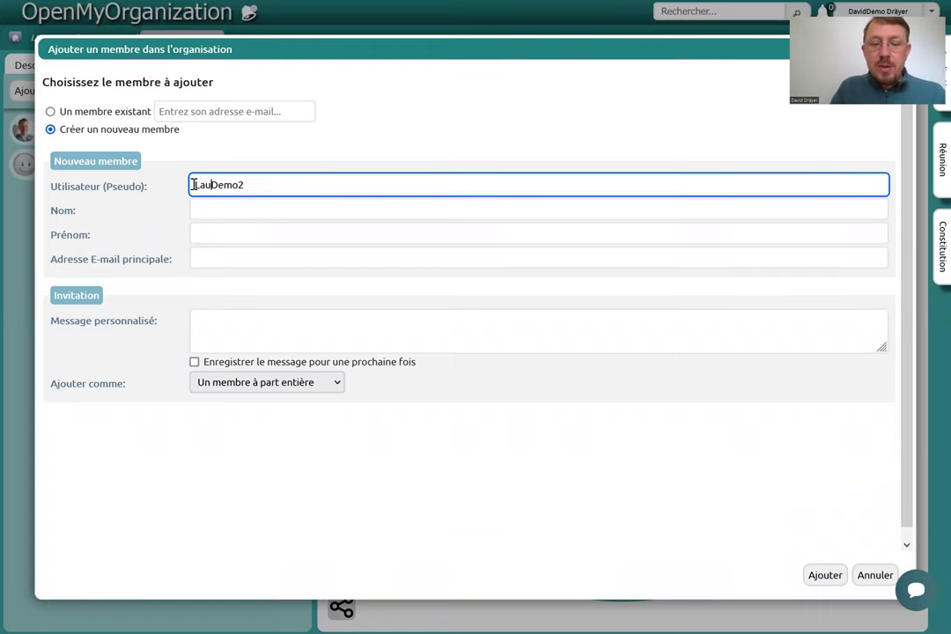
left_click(226, 233)
left_click(241, 207)
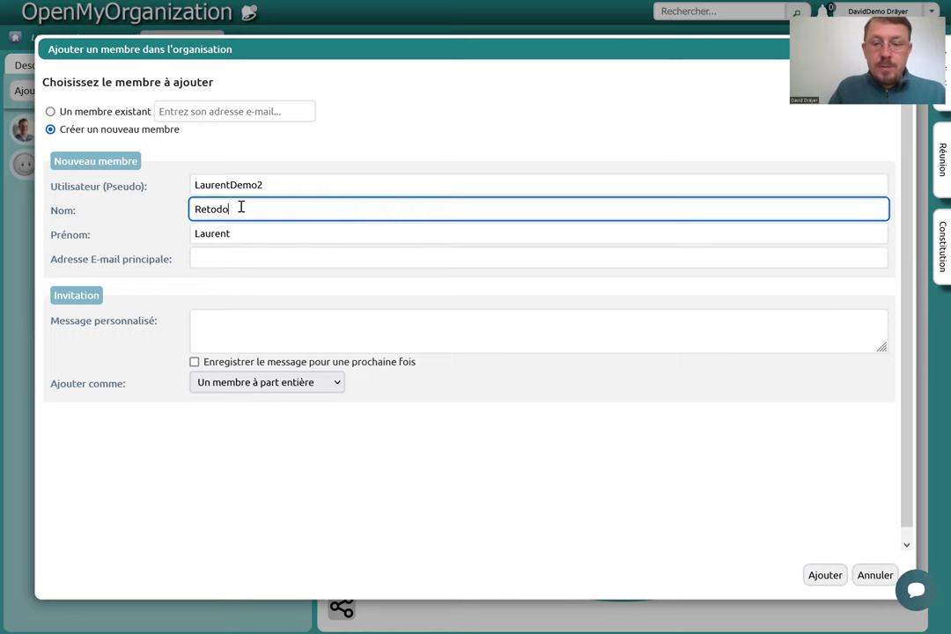
left_click(221, 259)
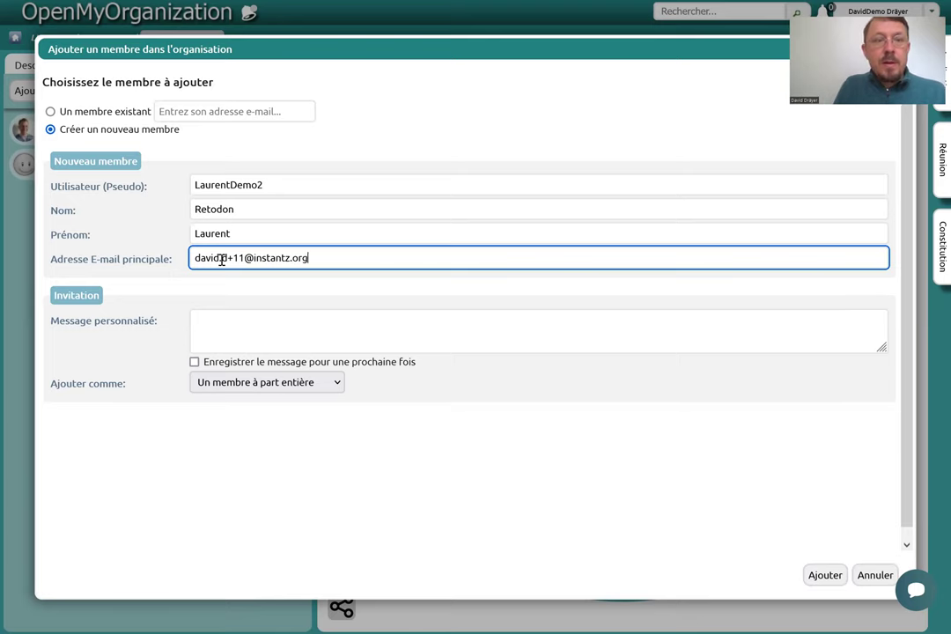
Type the short invitation message 'Petit me', add the new member and dismiss the confirmation.
left_click(245, 320)
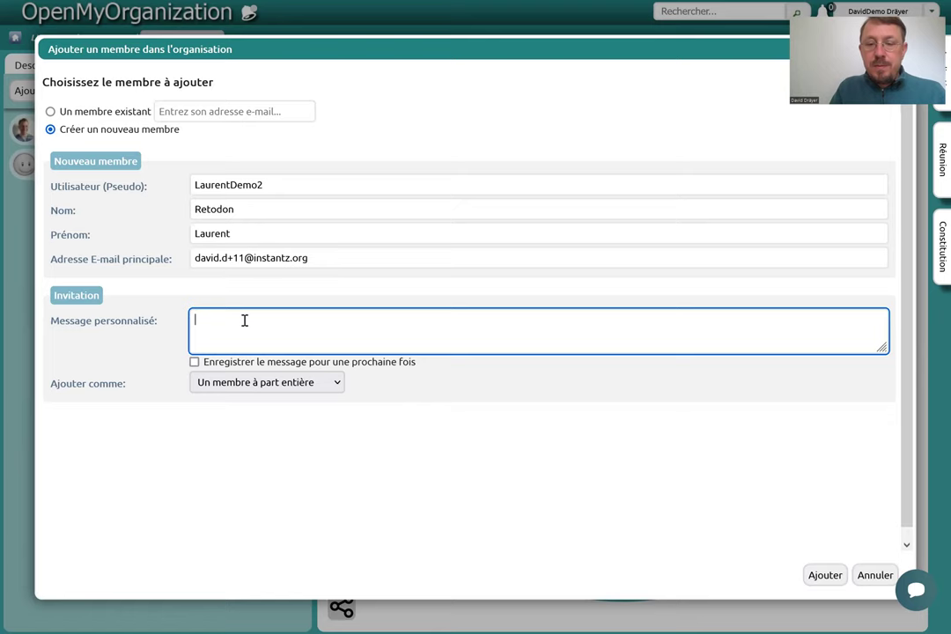
type("Petit message")
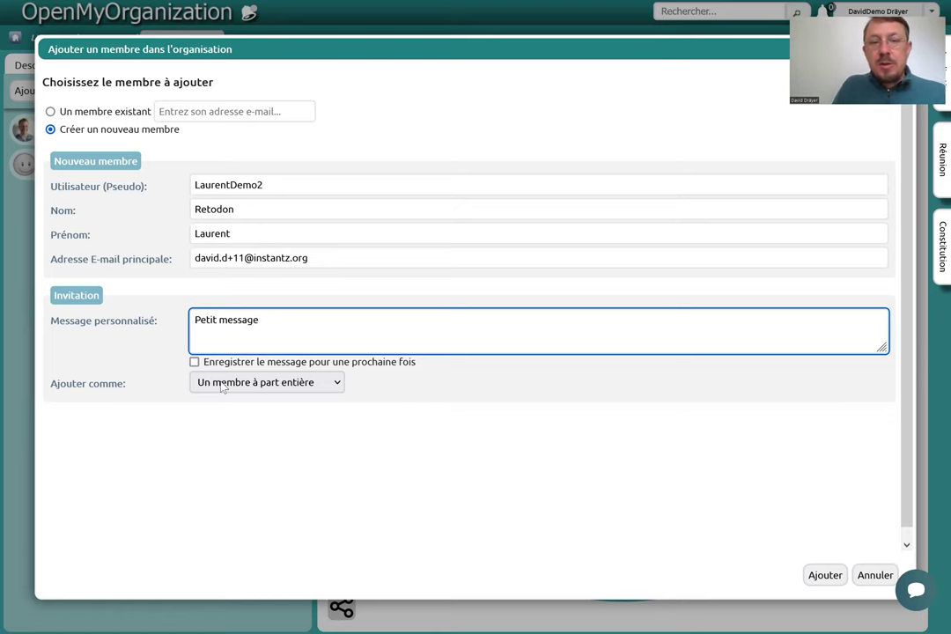
left_click(825, 575)
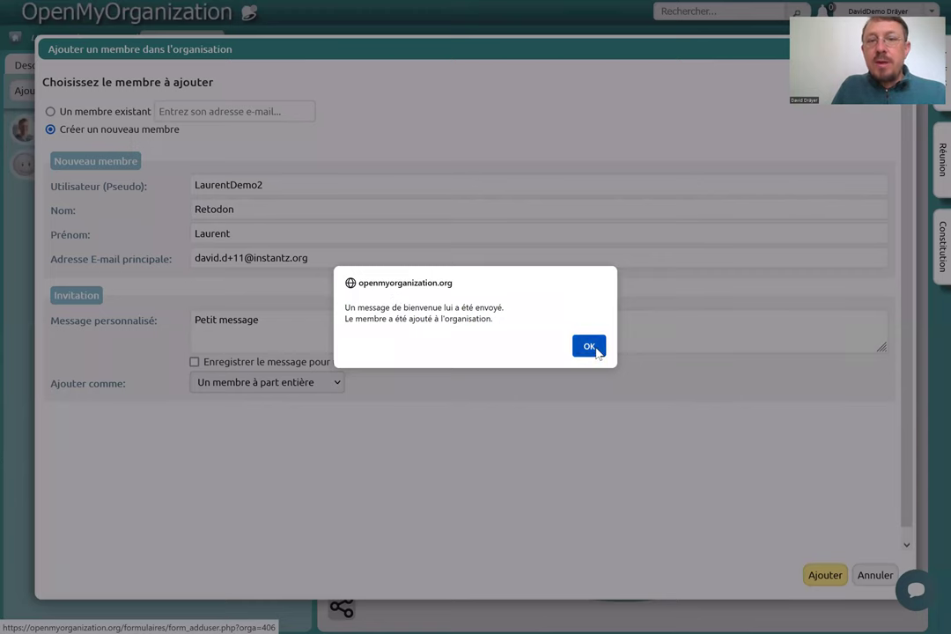
left_click(595, 348)
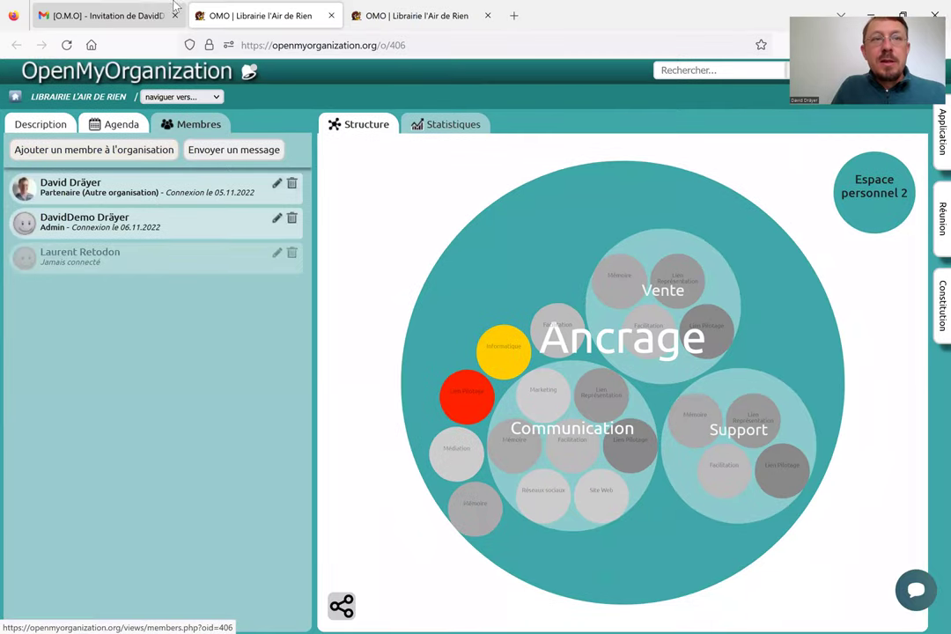
Check the 'Nouveau compte utilisateur' e-mail in Gmail, then return to the inbox.
left_click(103, 18)
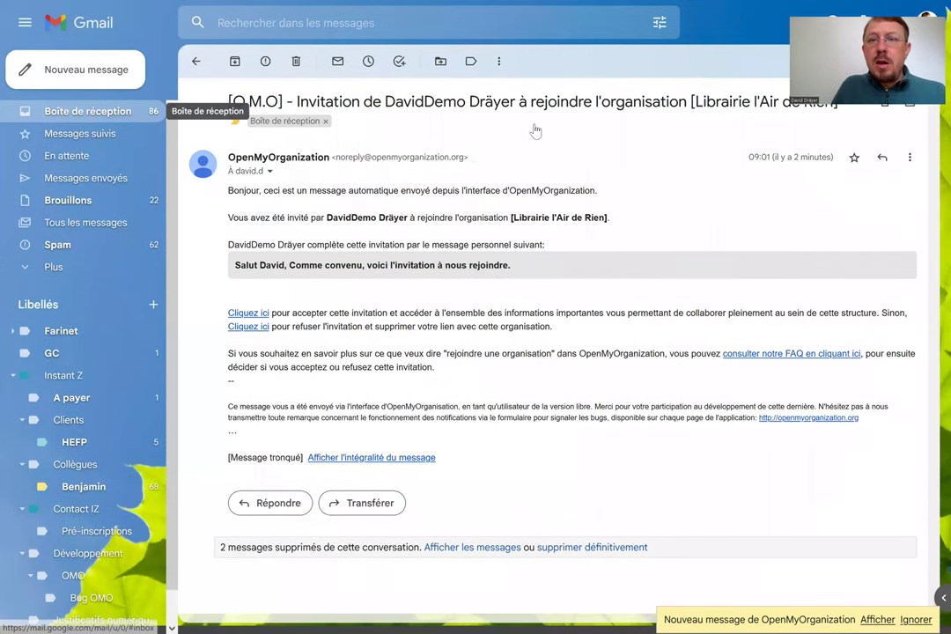
key("alt+Left")
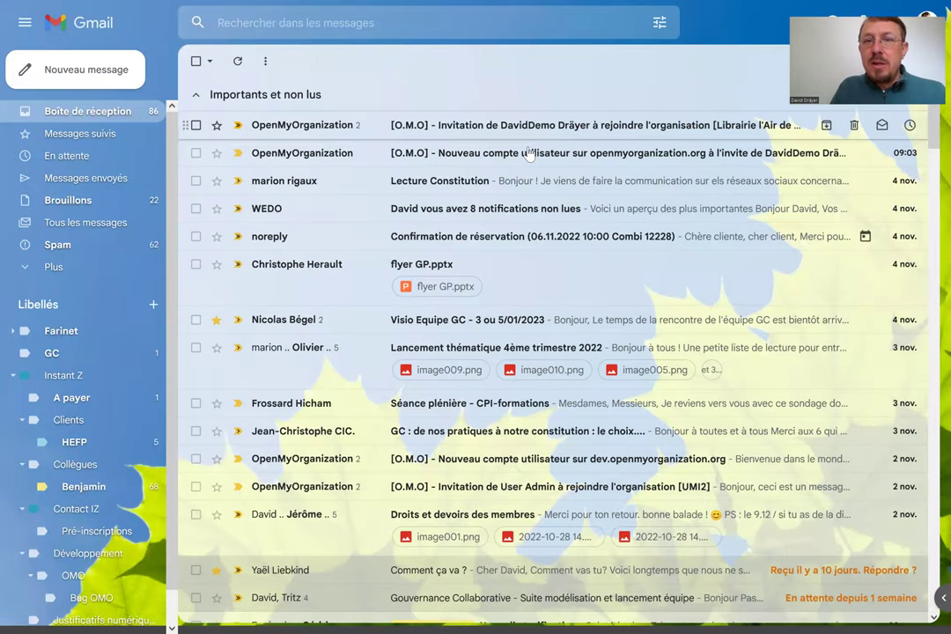
left_click(471, 159)
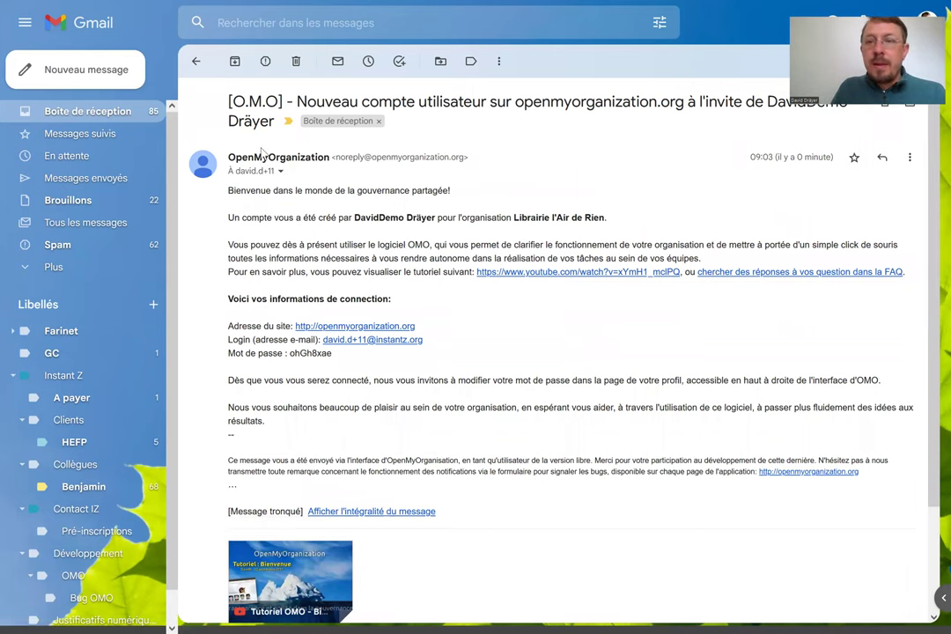
left_click(198, 63)
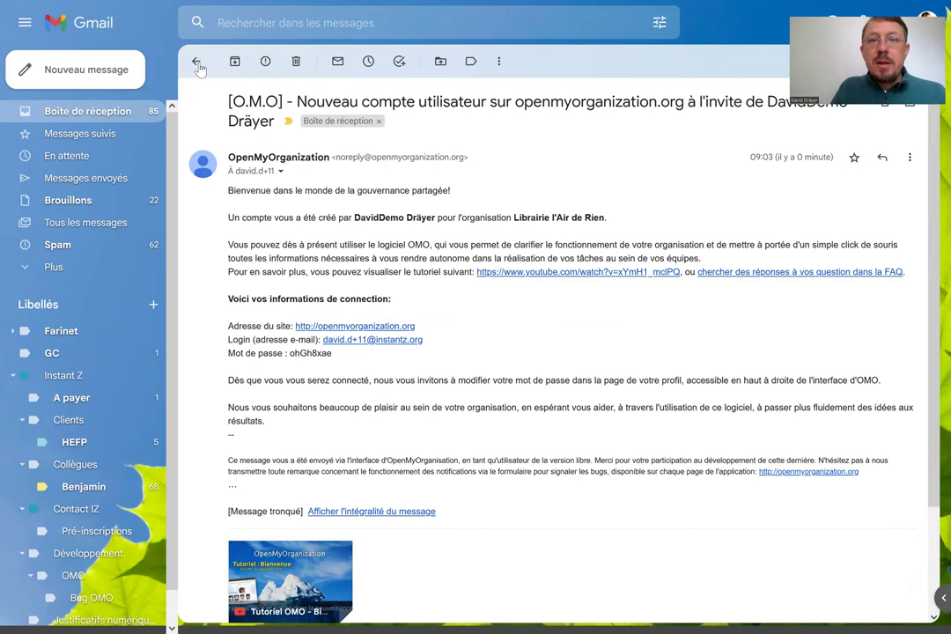
Open the latest invitation e-mail and expand it to show the Petit message note.
left_click(509, 131)
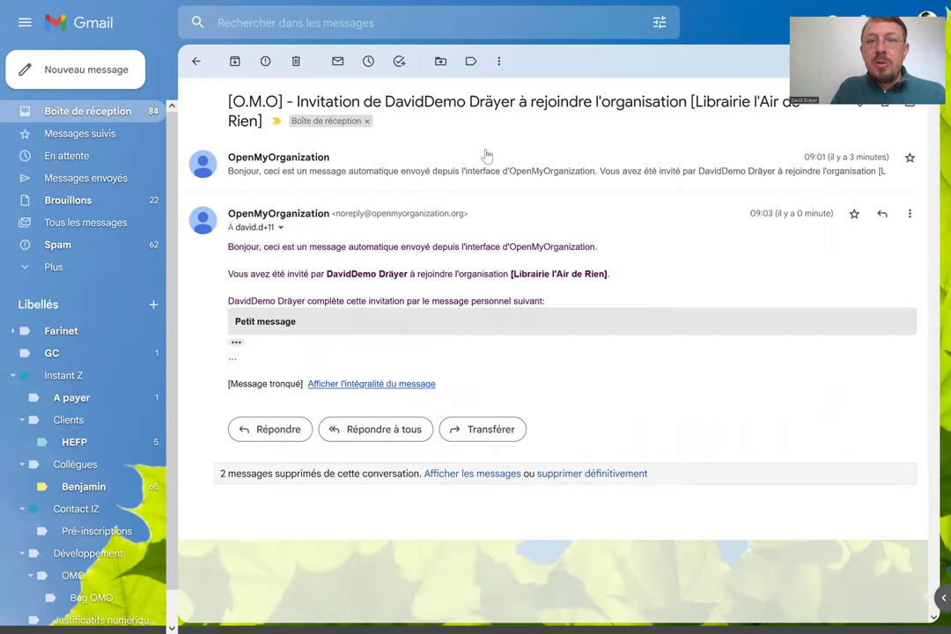
left_click(236, 342)
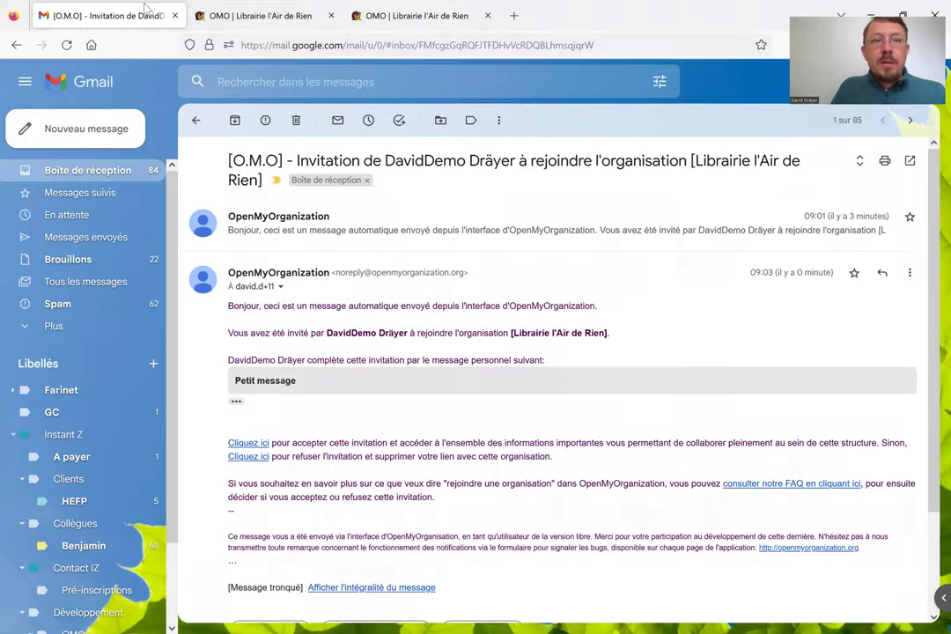
left_click(395, 15)
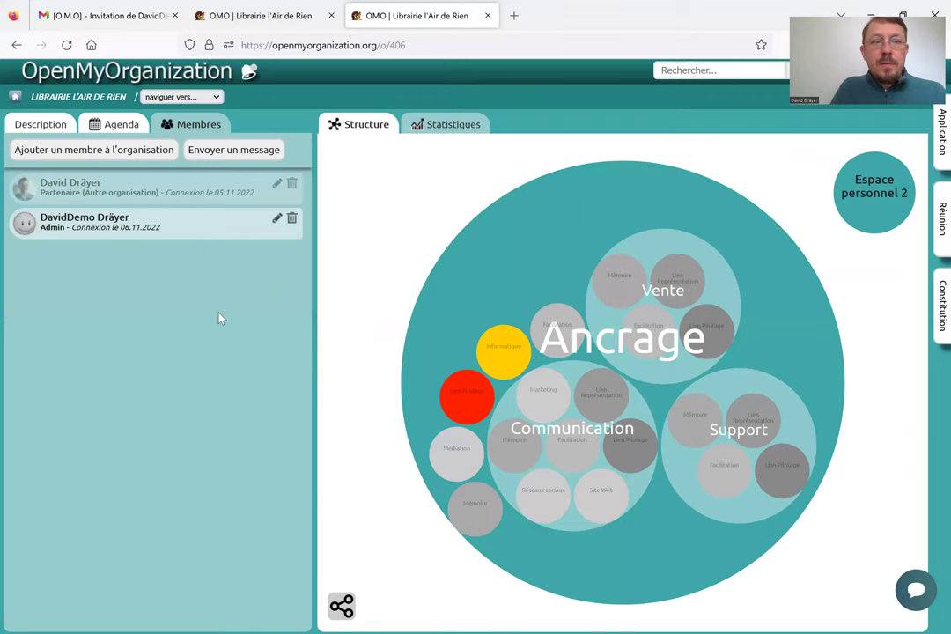
Reload the organisation page fullscreen, open Membres and start creating a new member.
key("F11")
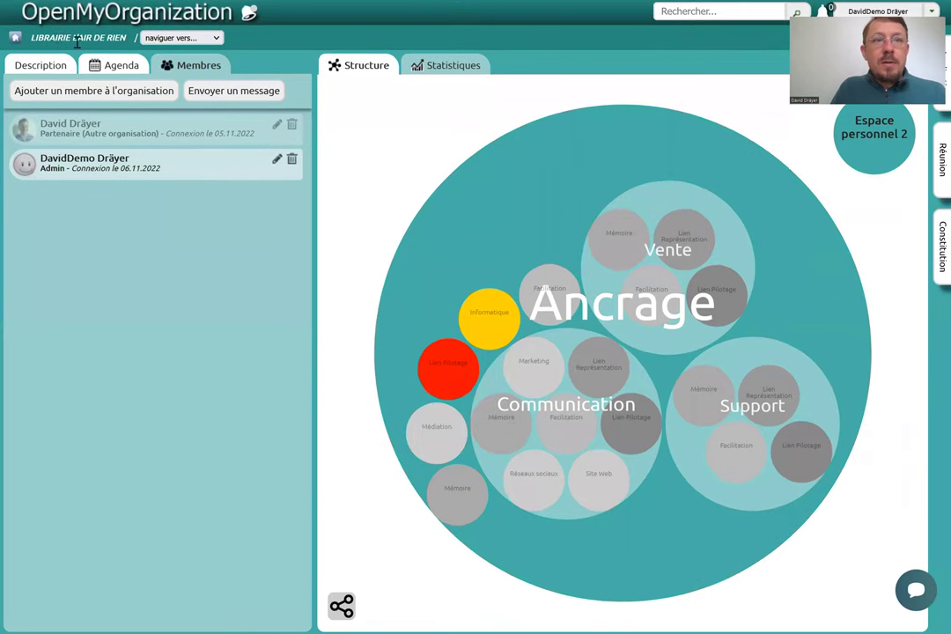
mouse_move(80, 2)
left_click(67, 46)
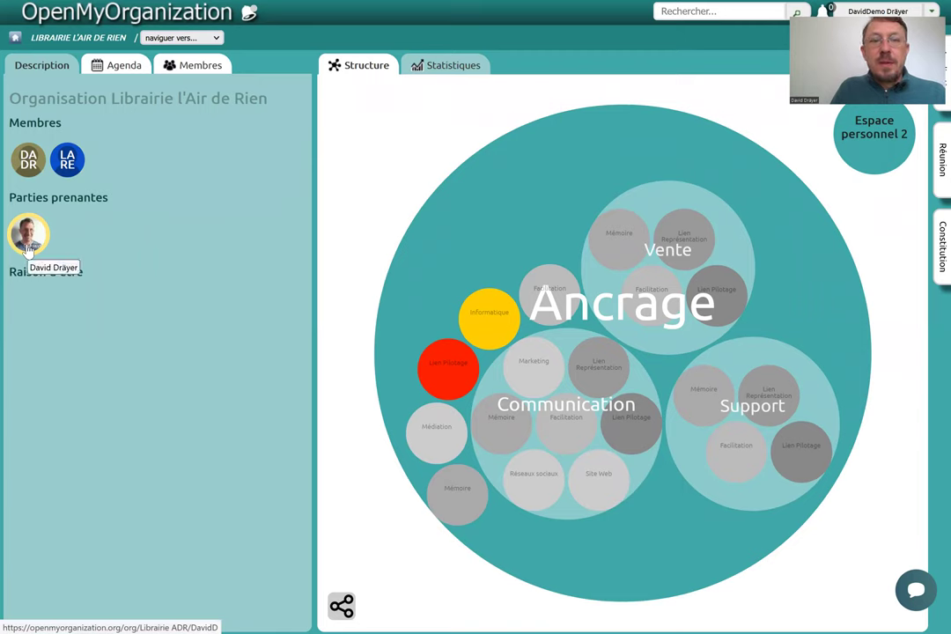
left_click(194, 65)
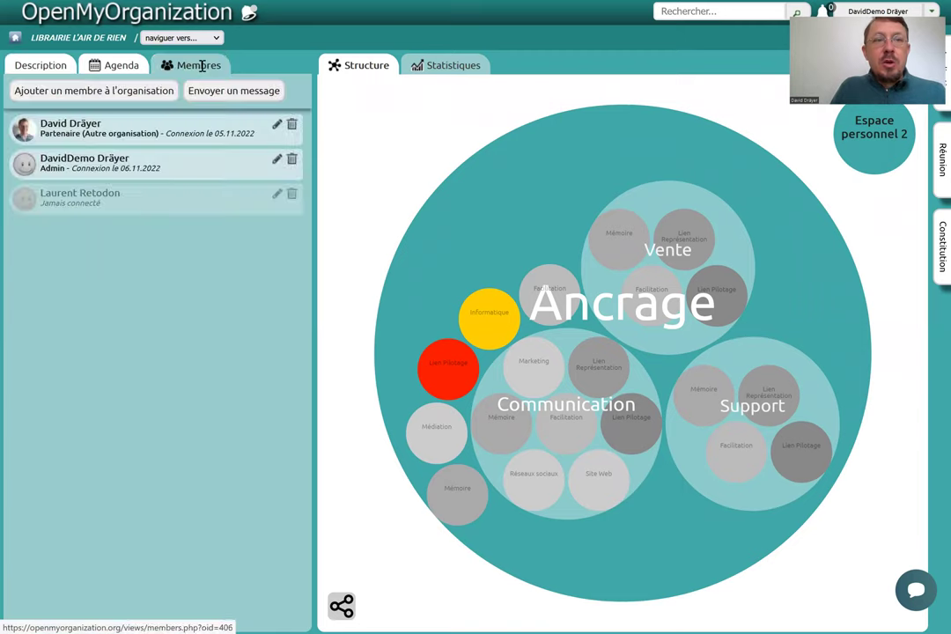
left_click(102, 93)
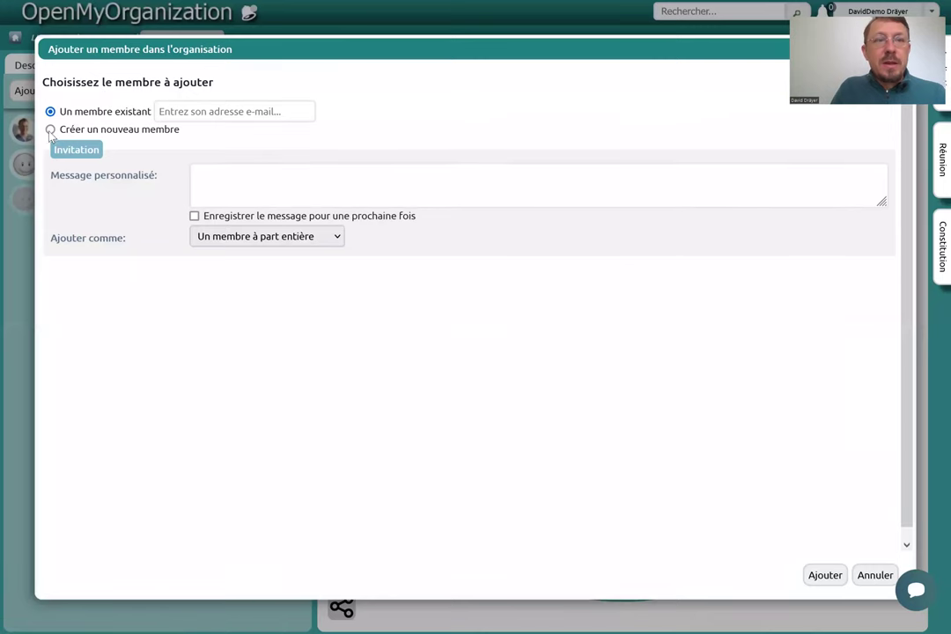
left_click(50, 131)
Enter the new member's pseudonym, last name and first name.
left_click(250, 178)
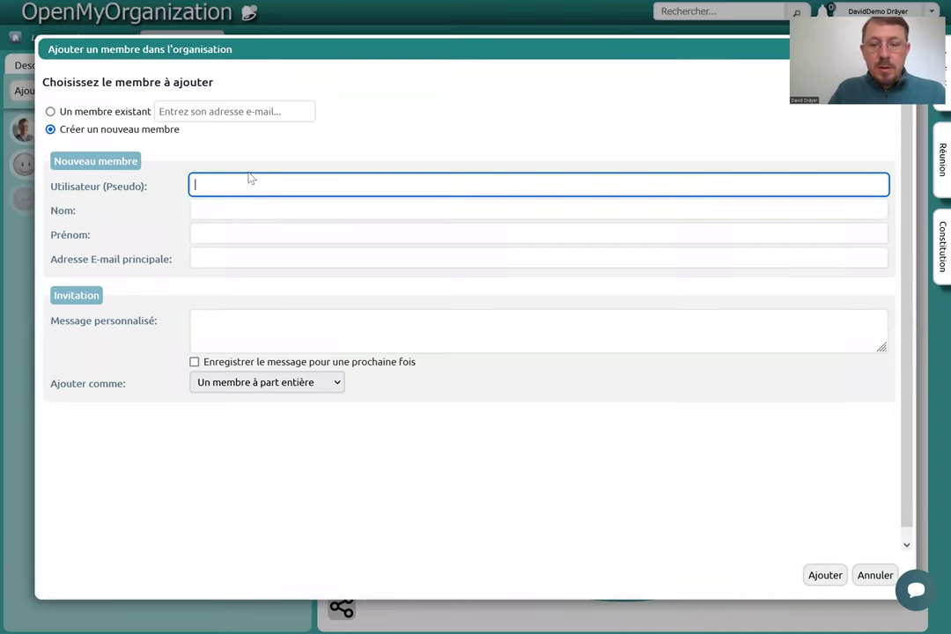
type("Juliett")
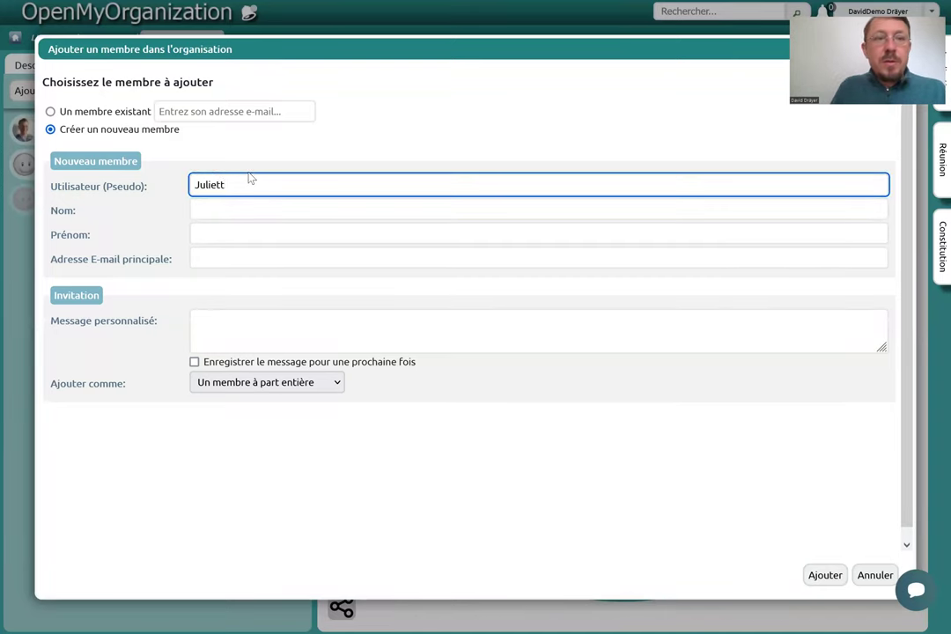
type("e")
left_click(226, 210)
left_click(221, 236)
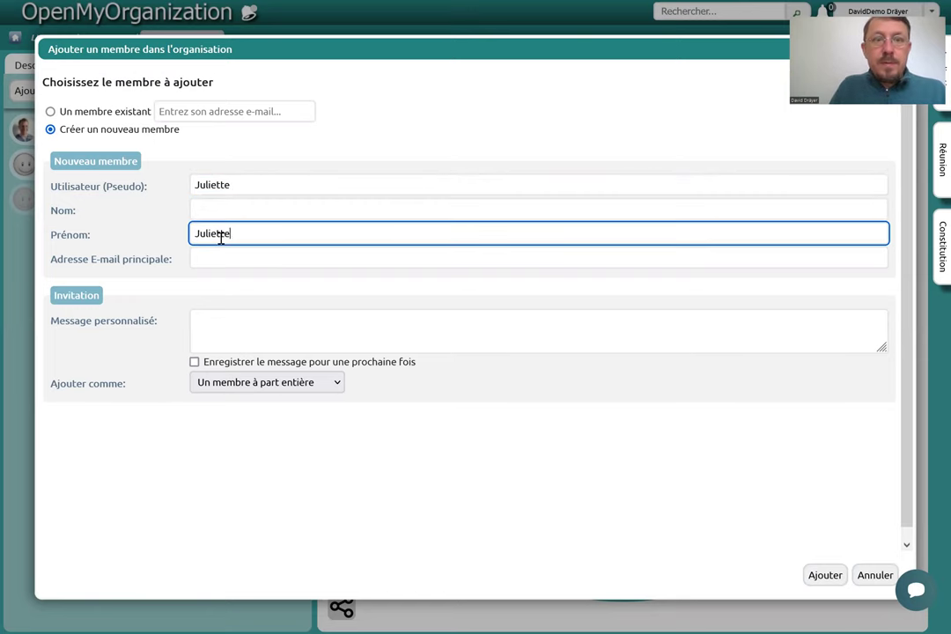
left_click(214, 213)
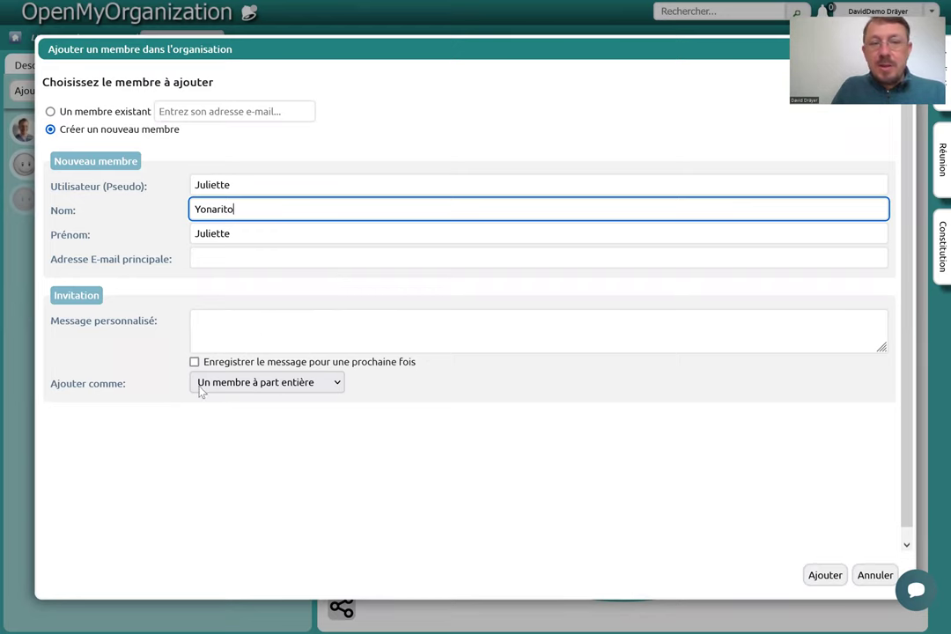
Add the member as an external partner of type 'comptable' and submit.
left_click(252, 387)
left_click(249, 424)
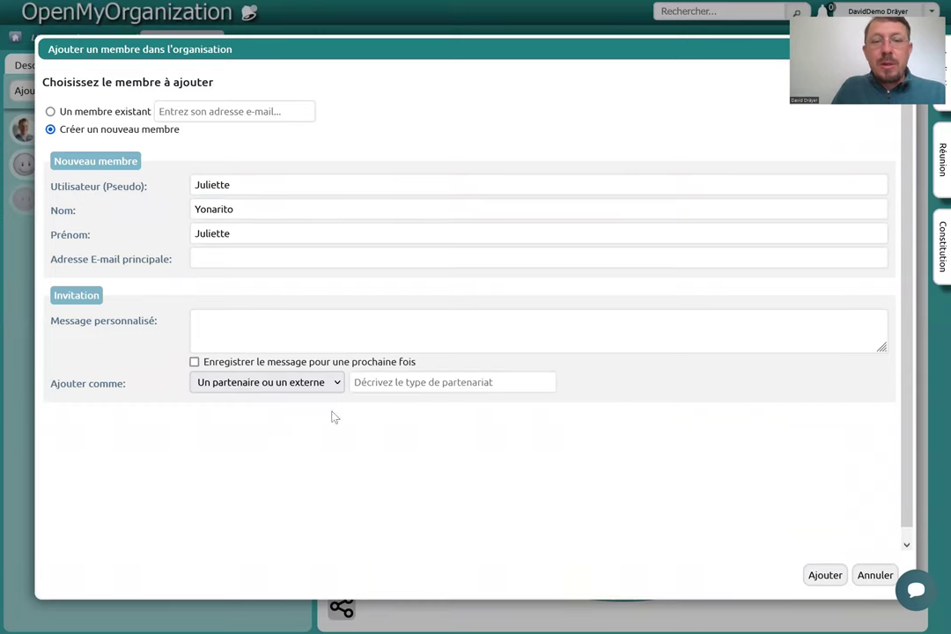
left_click(410, 382)
type("comptabl")
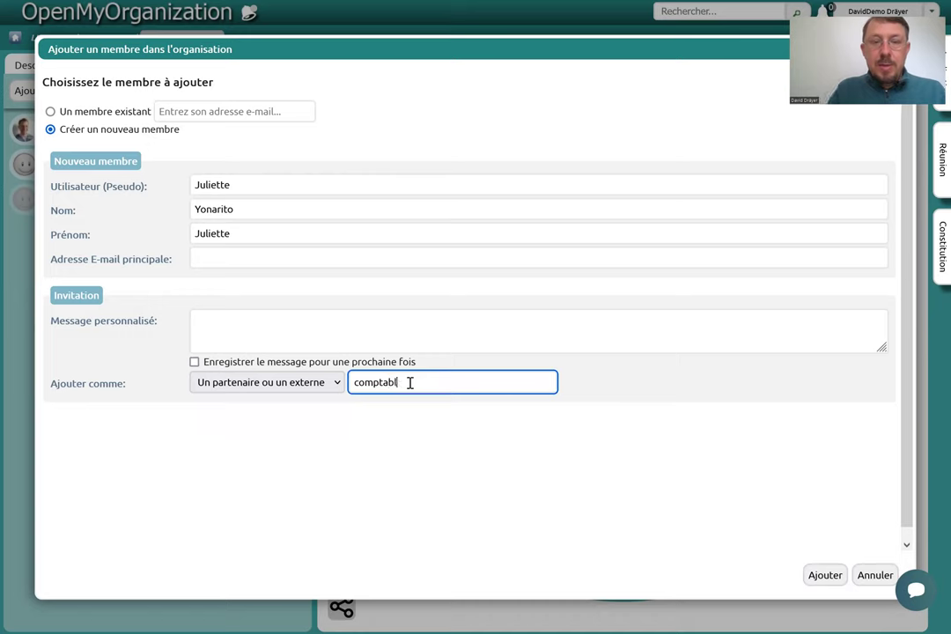
type("e")
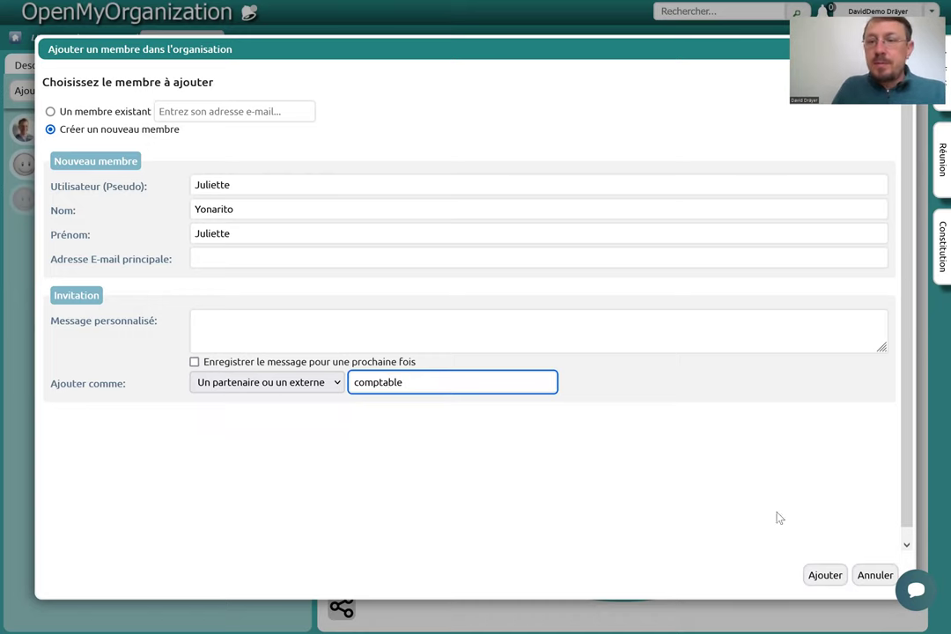
left_click(825, 576)
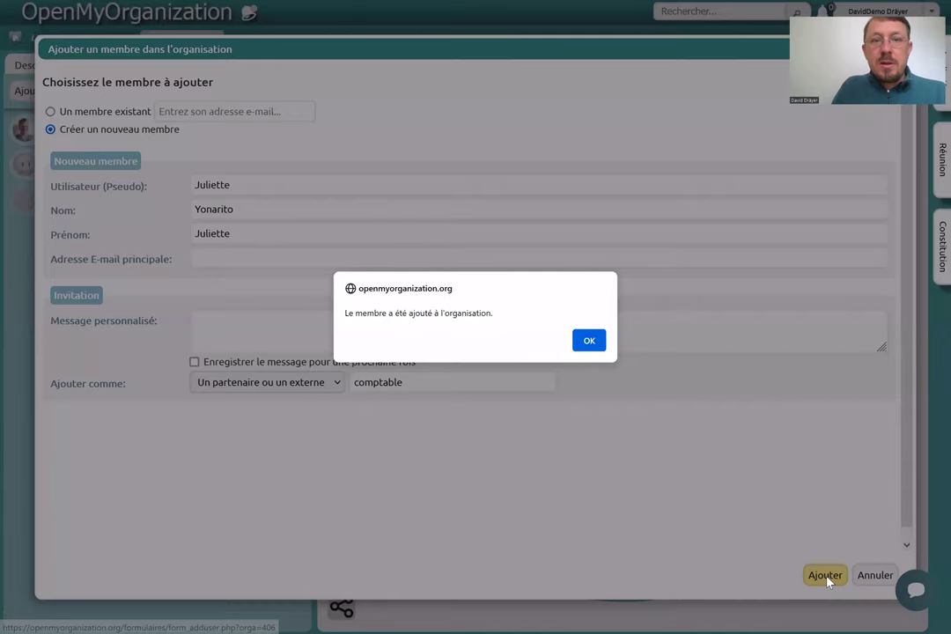
Acknowledge the 'Le membre a été ajouté' alert to return to the member list.
left_click(590, 342)
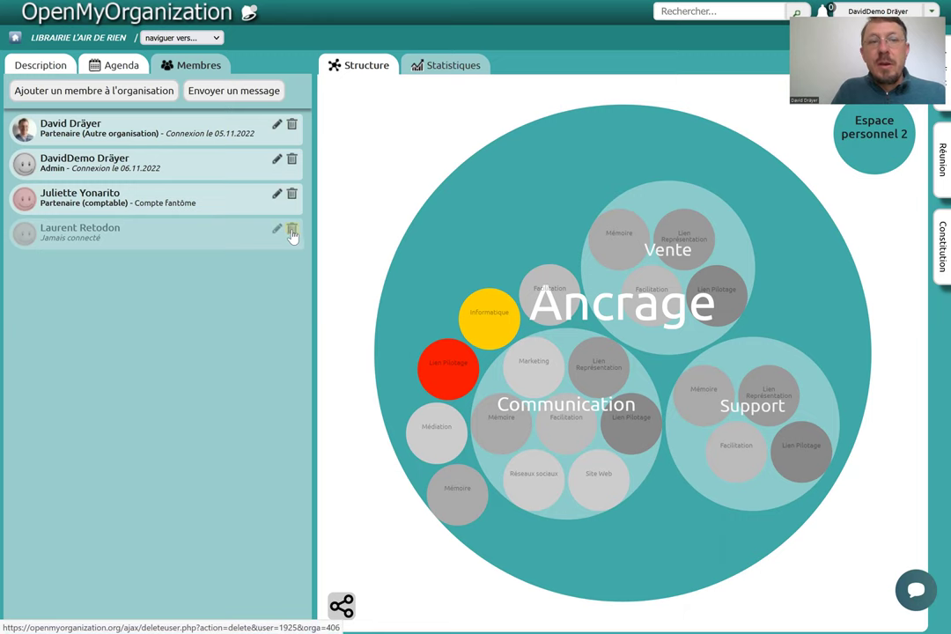
Cancel deleting the never-connected member, then open the Admin member's profile for editing.
left_click(293, 232)
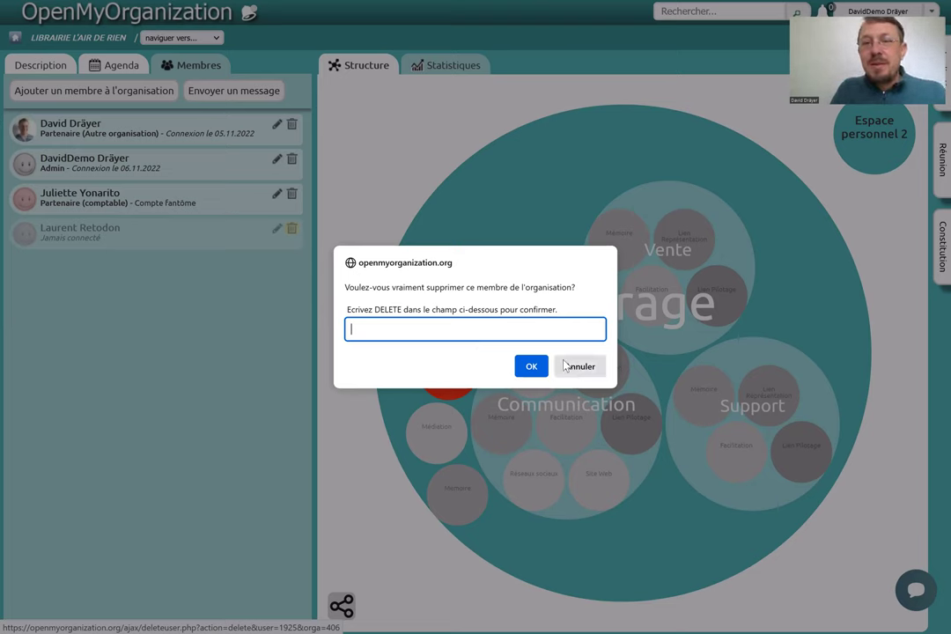
key("Escape")
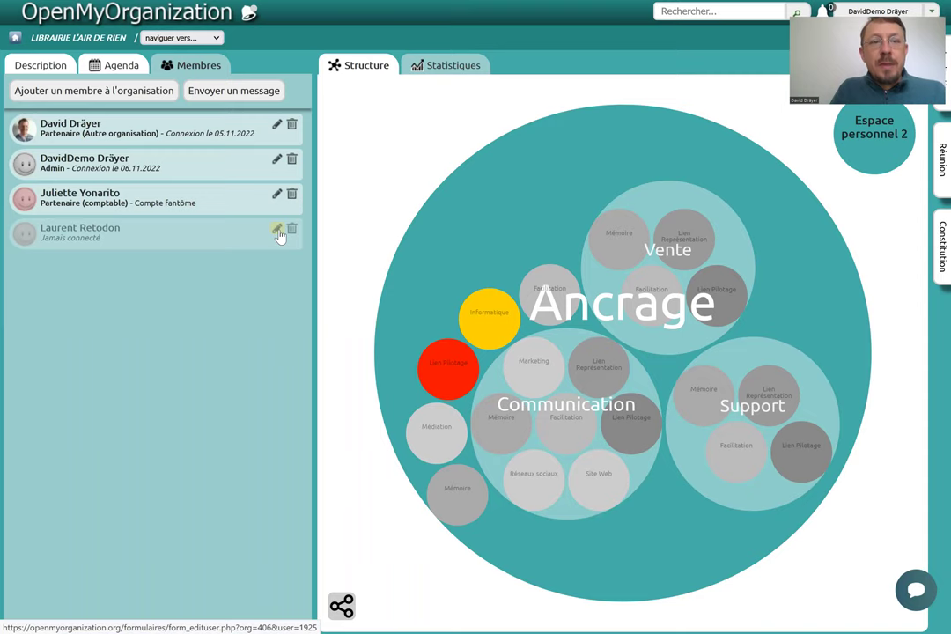
left_click(276, 161)
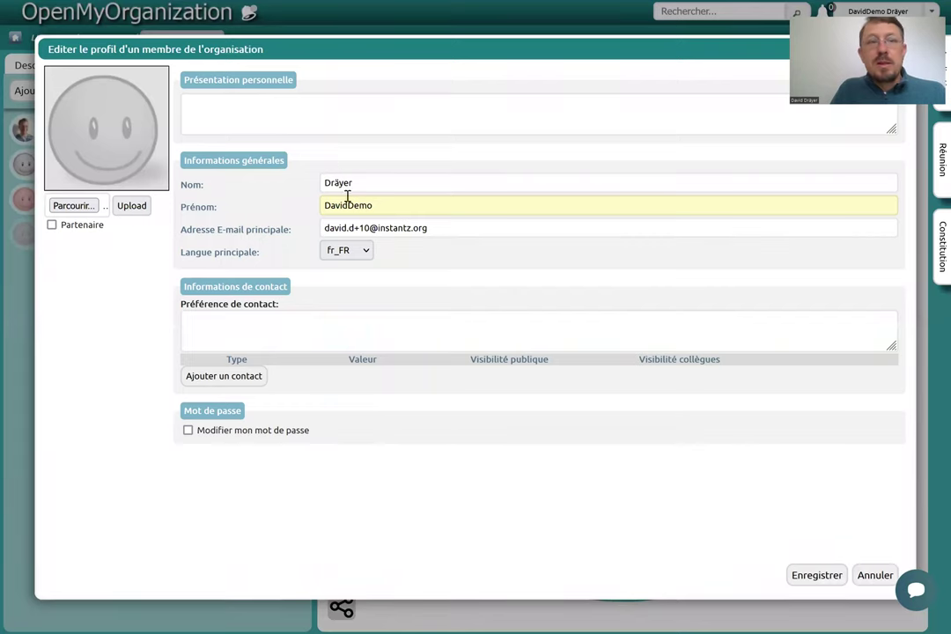
Look at the Admin's Présentation personnelle field, then cancel the profile without saving.
left_click(290, 114)
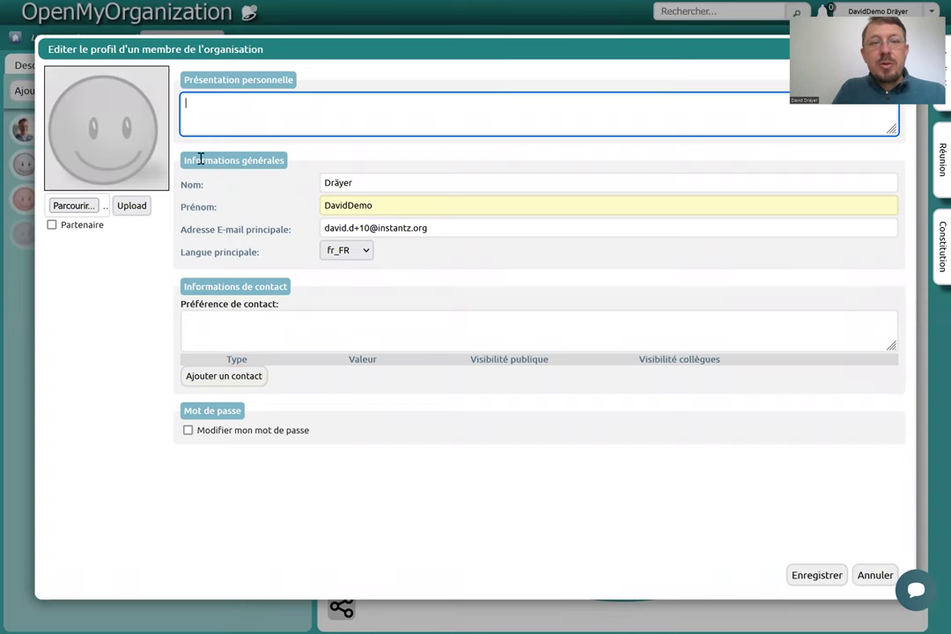
left_click(876, 575)
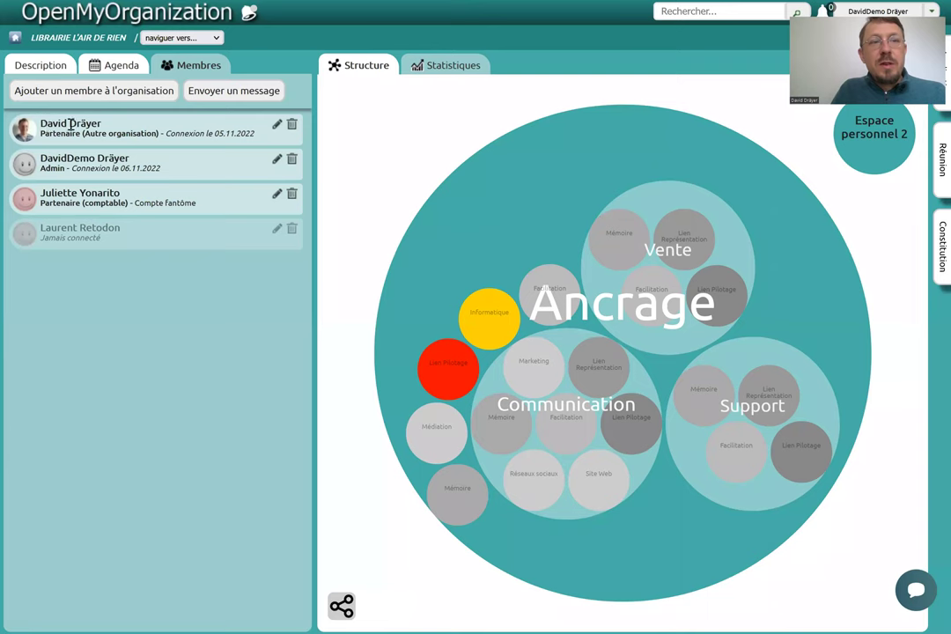
Review the external-organisation partner's and the comptable partner's profiles, closing each unsaved.
left_click(277, 125)
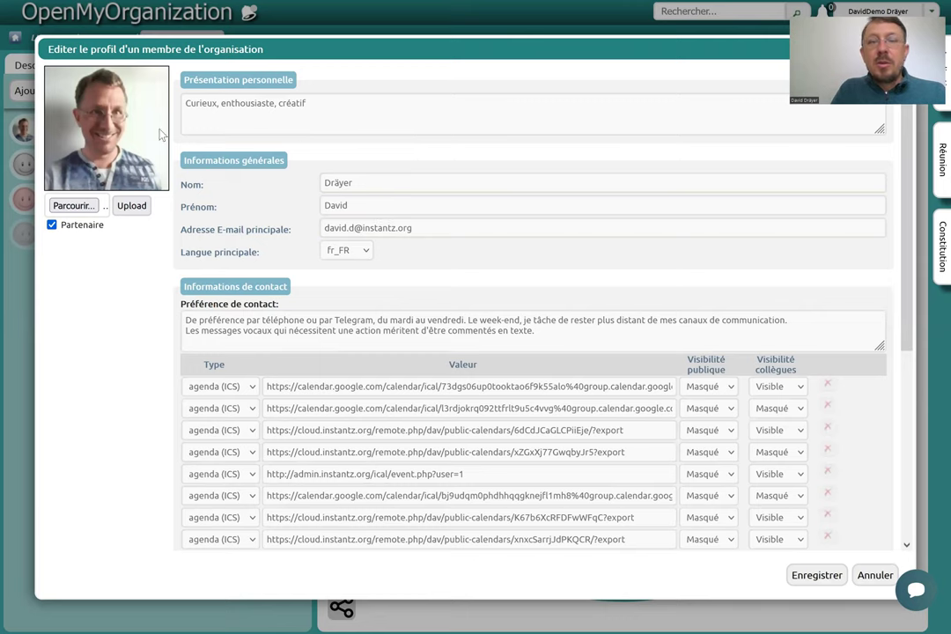
left_click(875, 578)
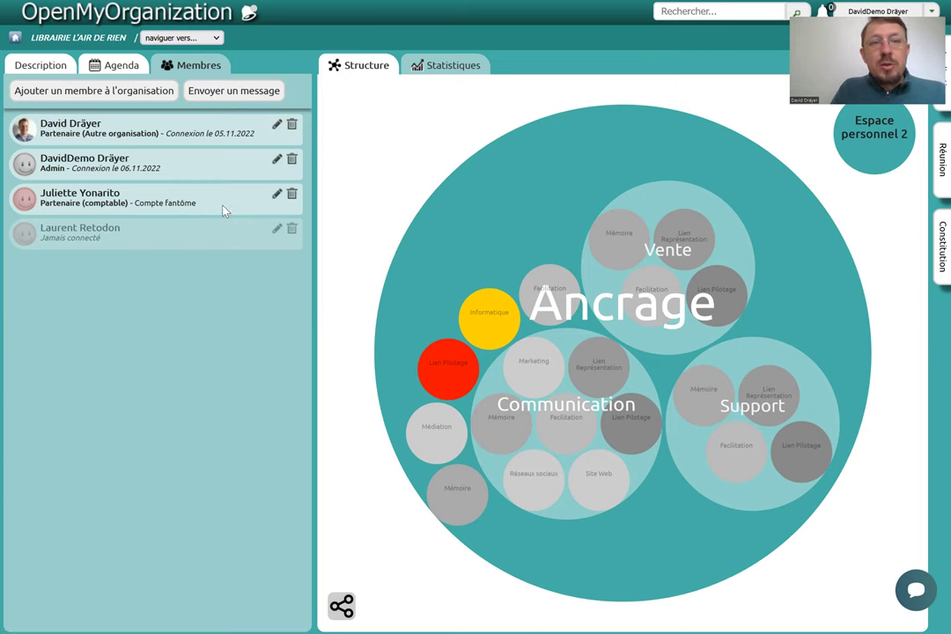
left_click(276, 194)
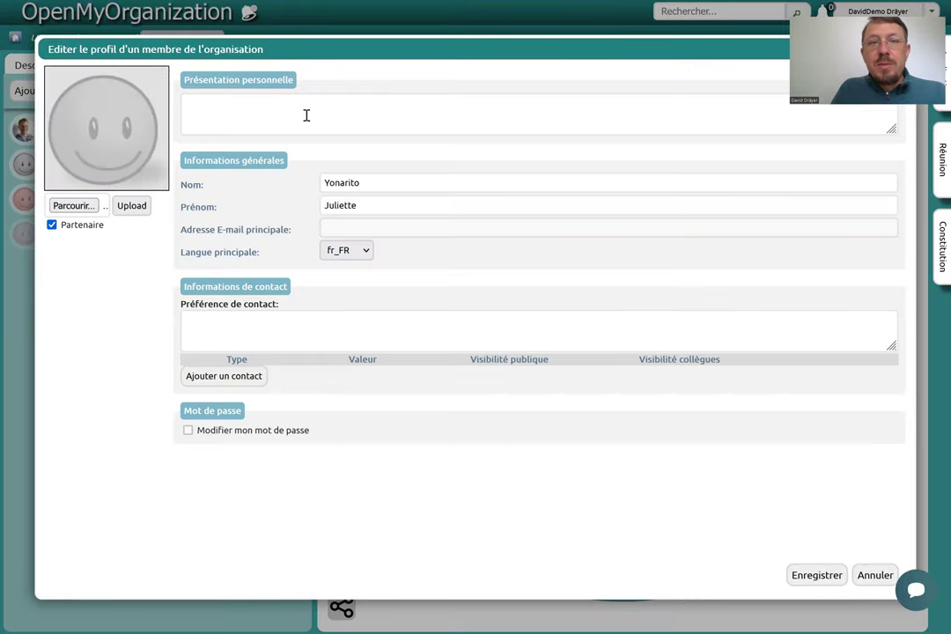
left_click(376, 183)
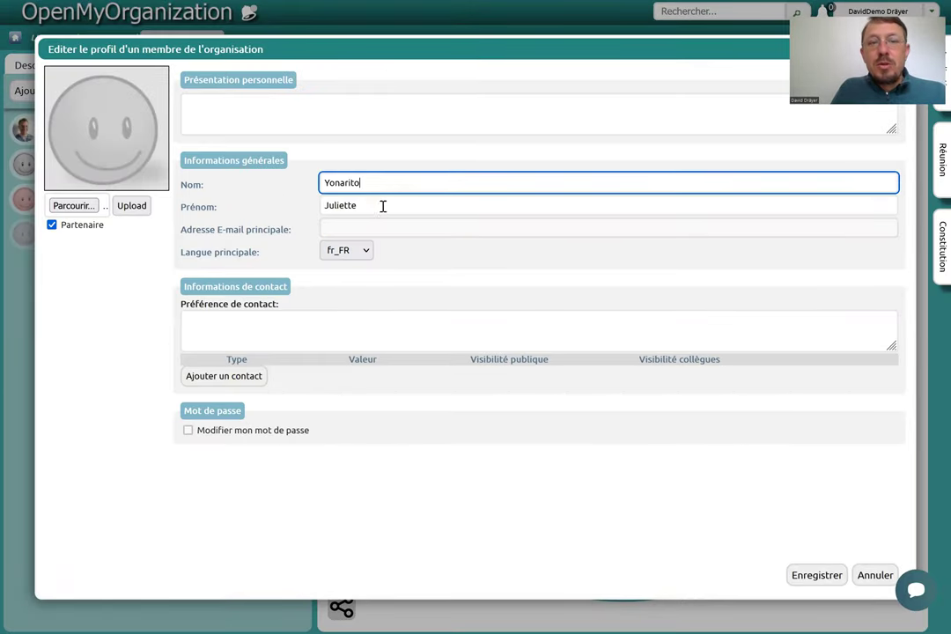
left_click(383, 206)
left_click(409, 261)
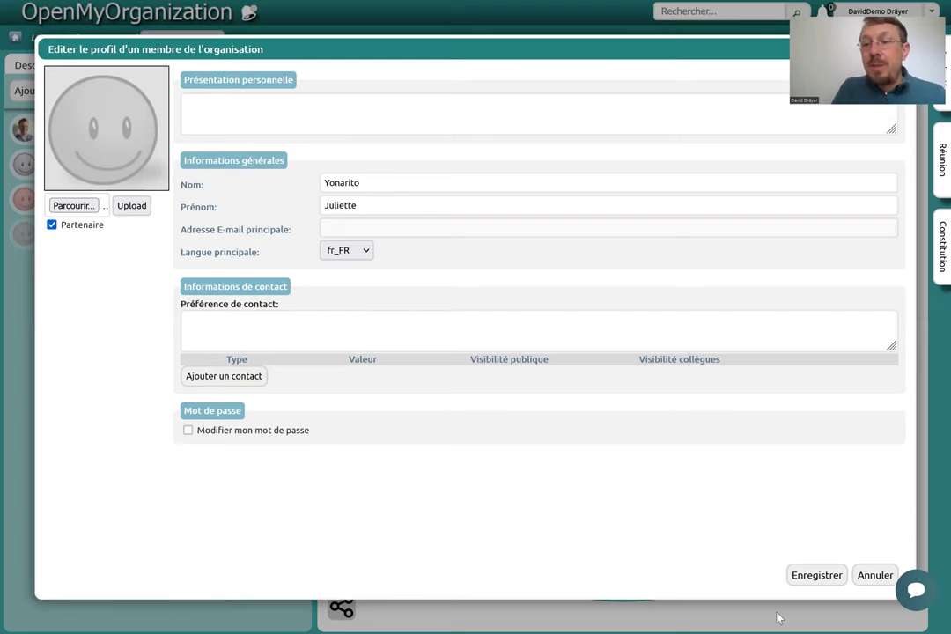
left_click(866, 577)
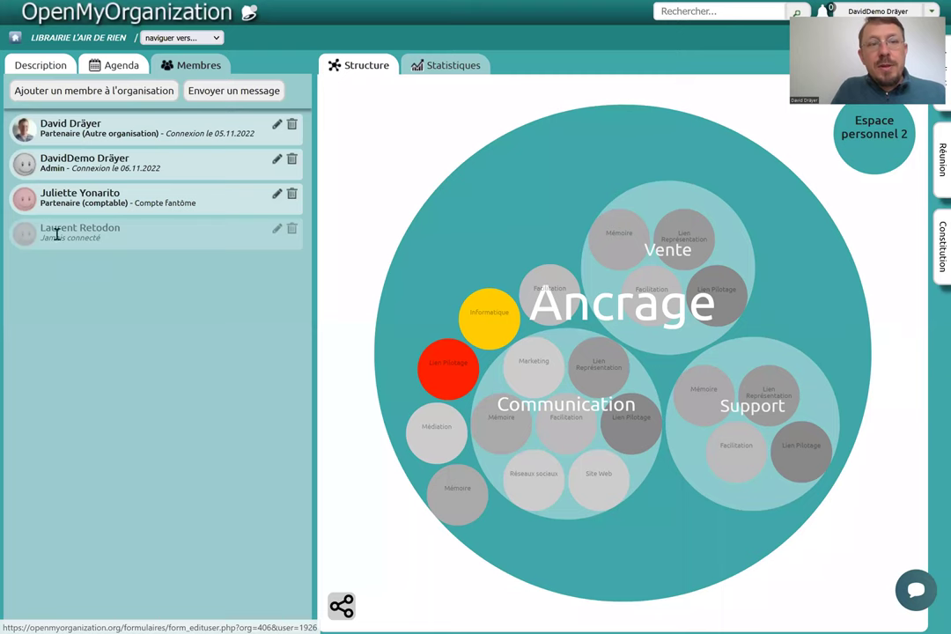
left_click(277, 230)
left_click(271, 110)
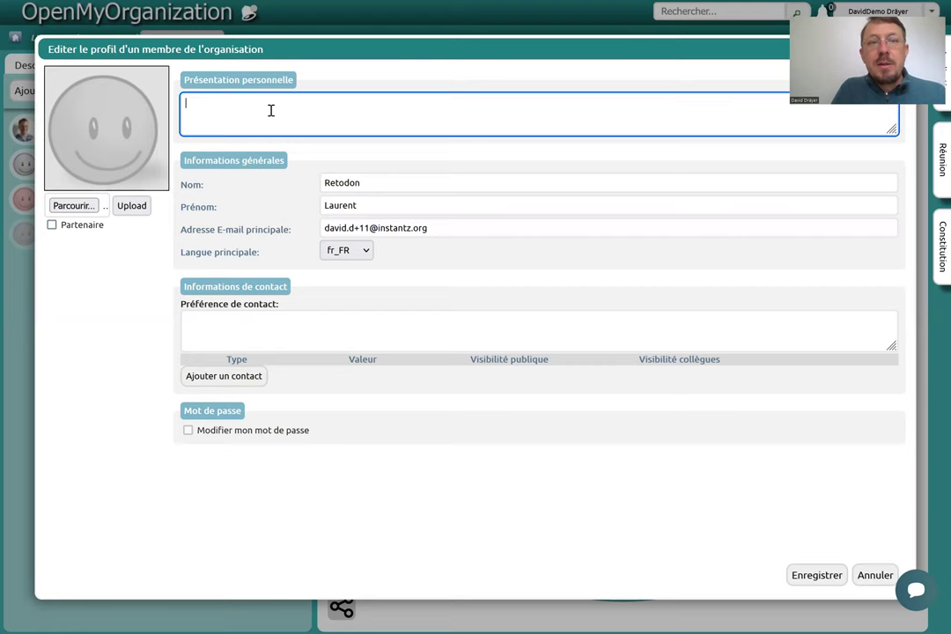
left_click(384, 182)
left_click(397, 204)
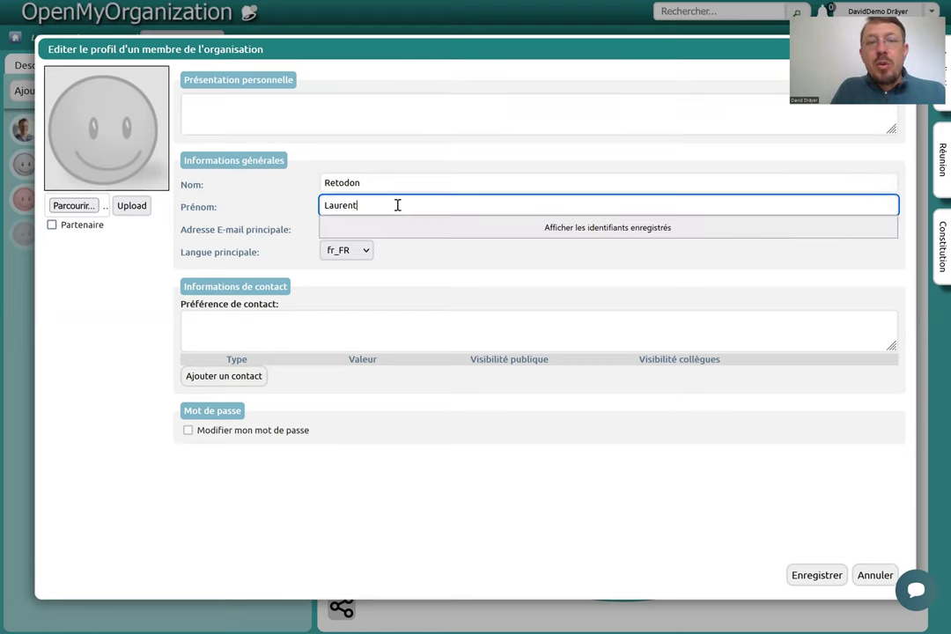
left_click(434, 263)
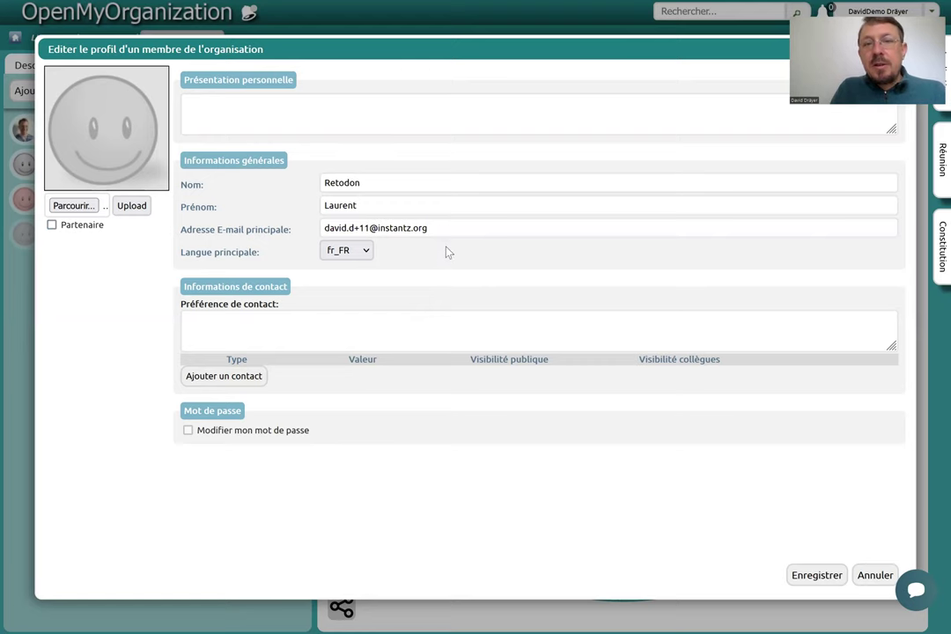
left_click(446, 228)
left_click(406, 333)
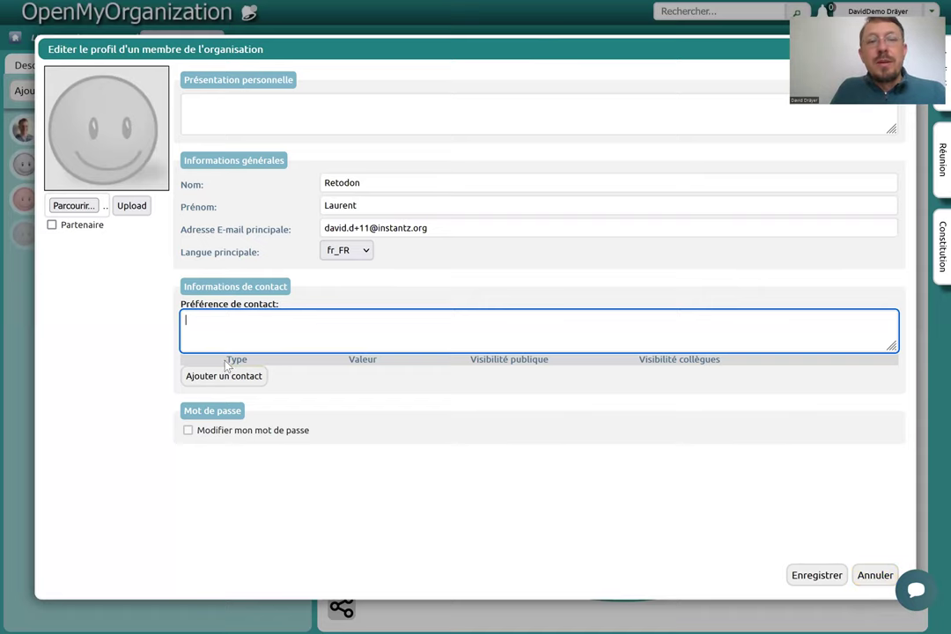
left_click(877, 577)
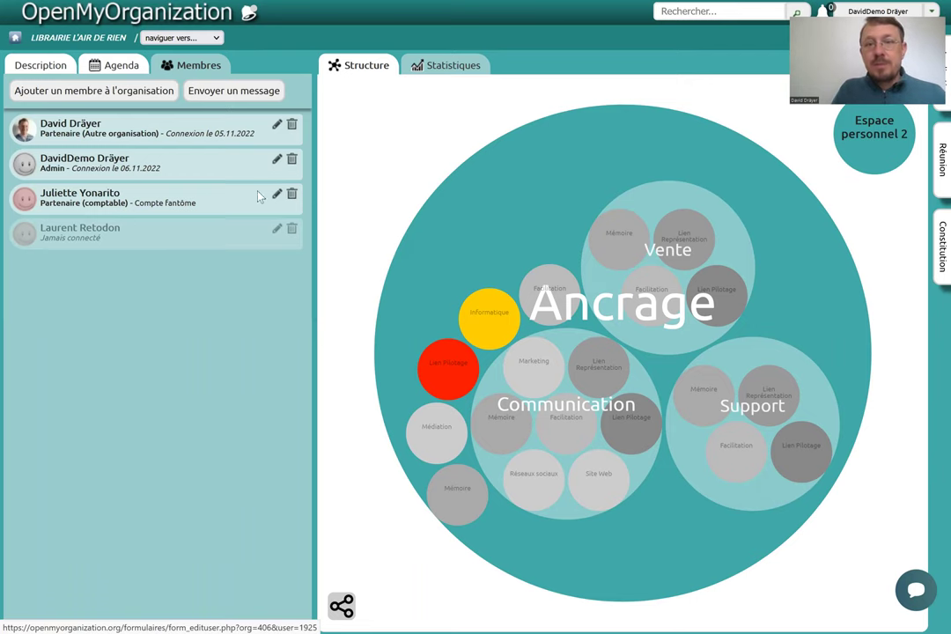
left_click(551, 176)
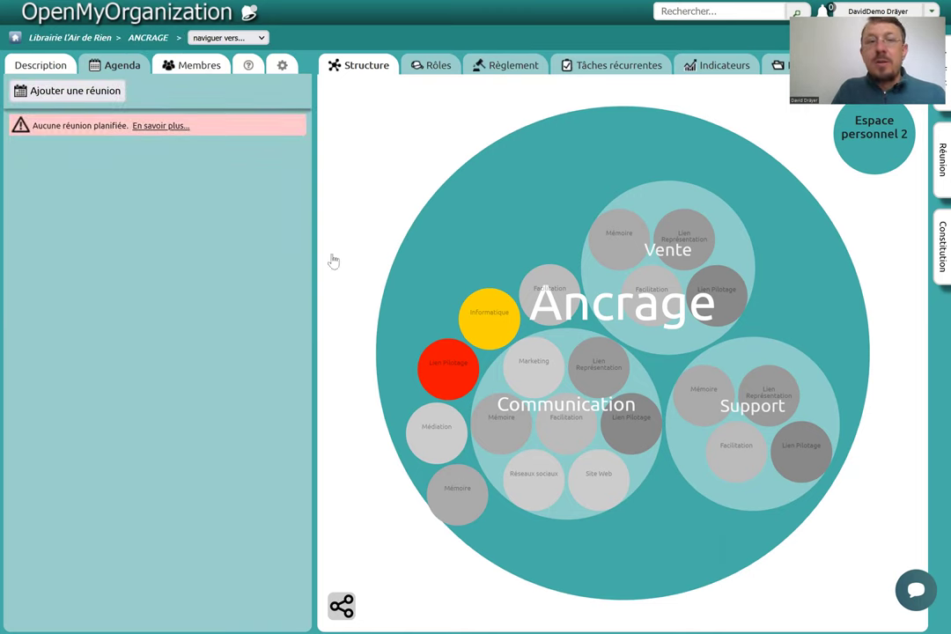
Add the never-connected member to the Ancrage circle from its Membres tab and confirm.
left_click(53, 65)
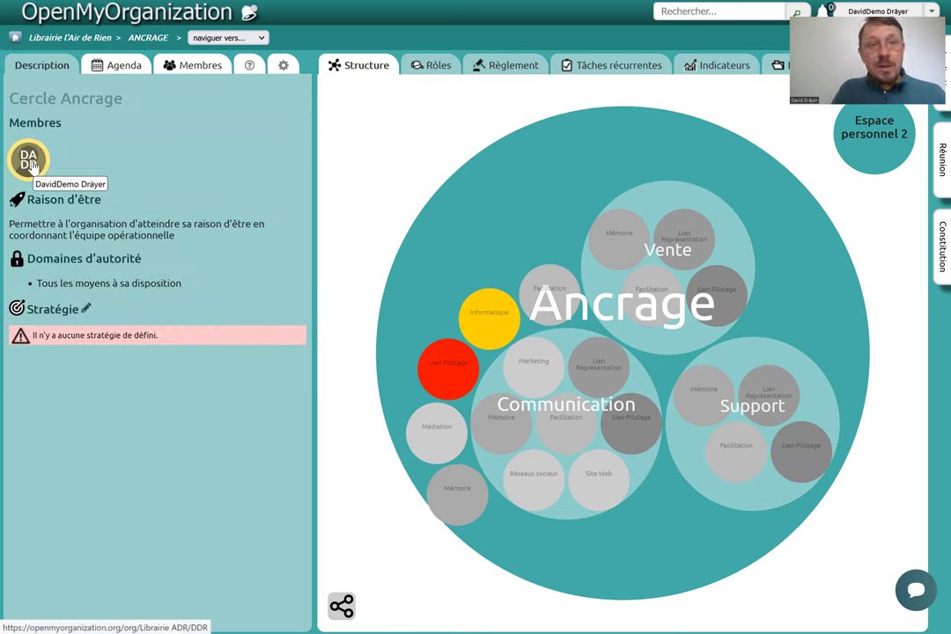
left_click(200, 69)
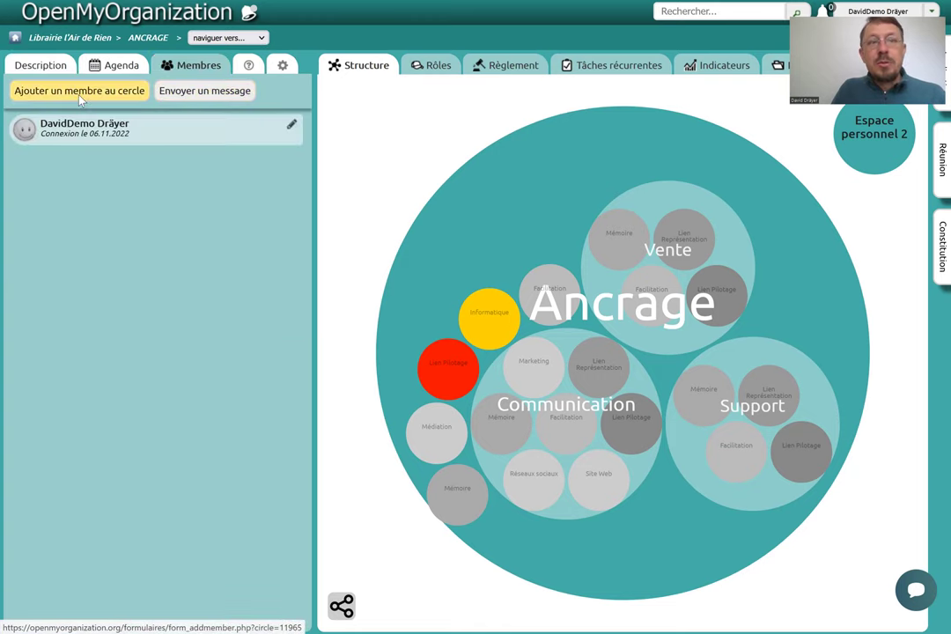
left_click(79, 95)
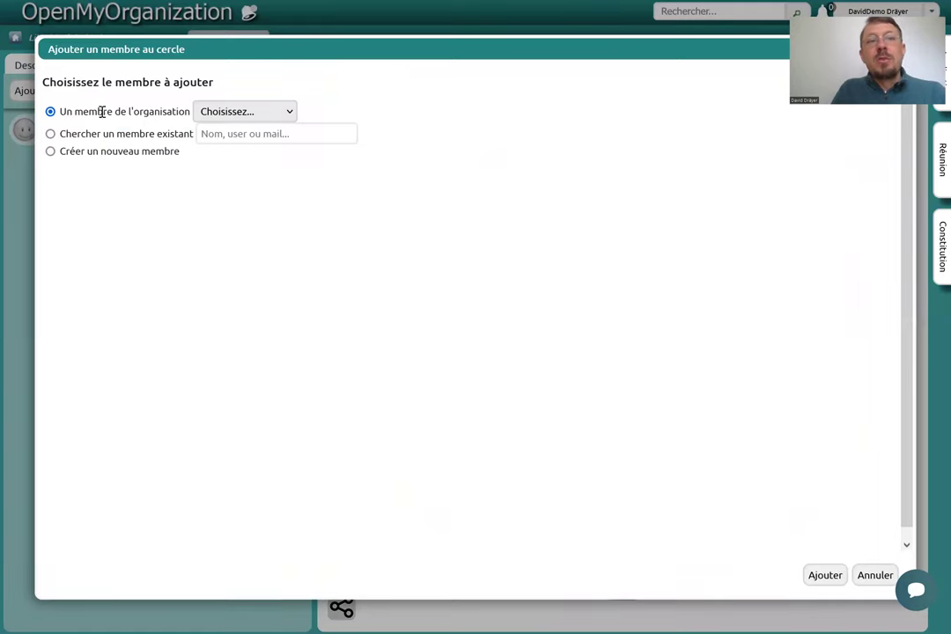
left_click(293, 112)
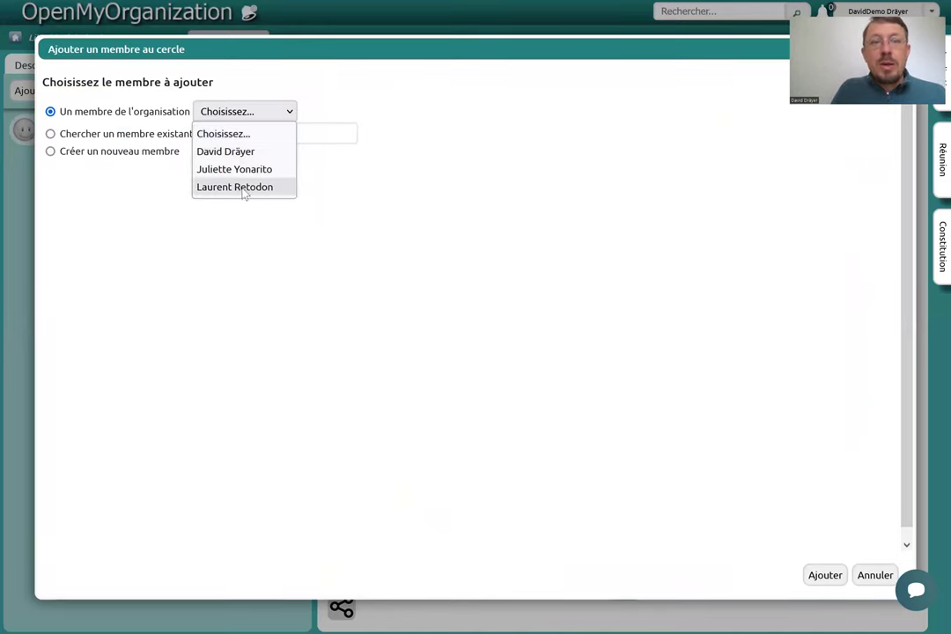
left_click(825, 575)
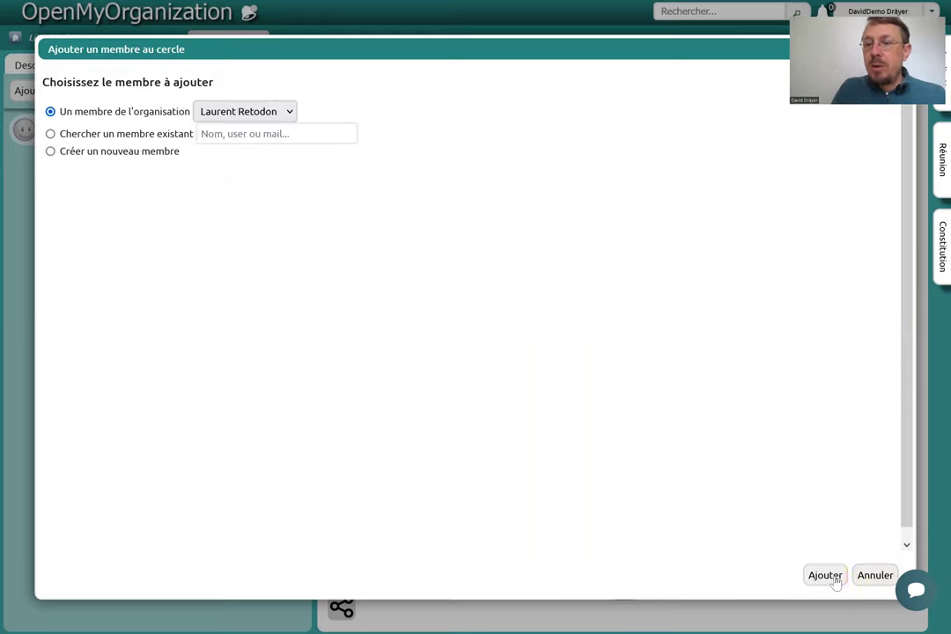
left_click(825, 575)
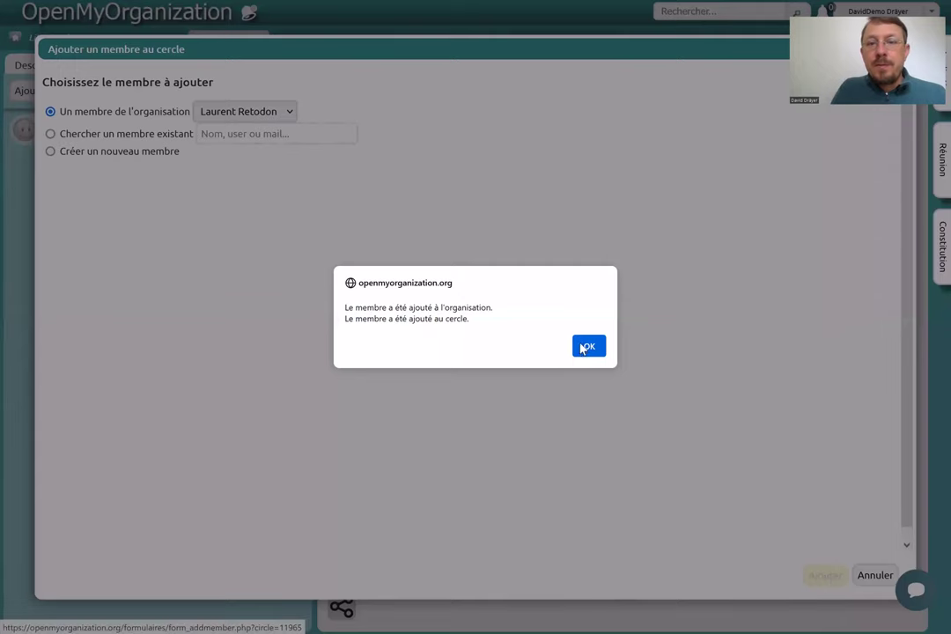
left_click(585, 346)
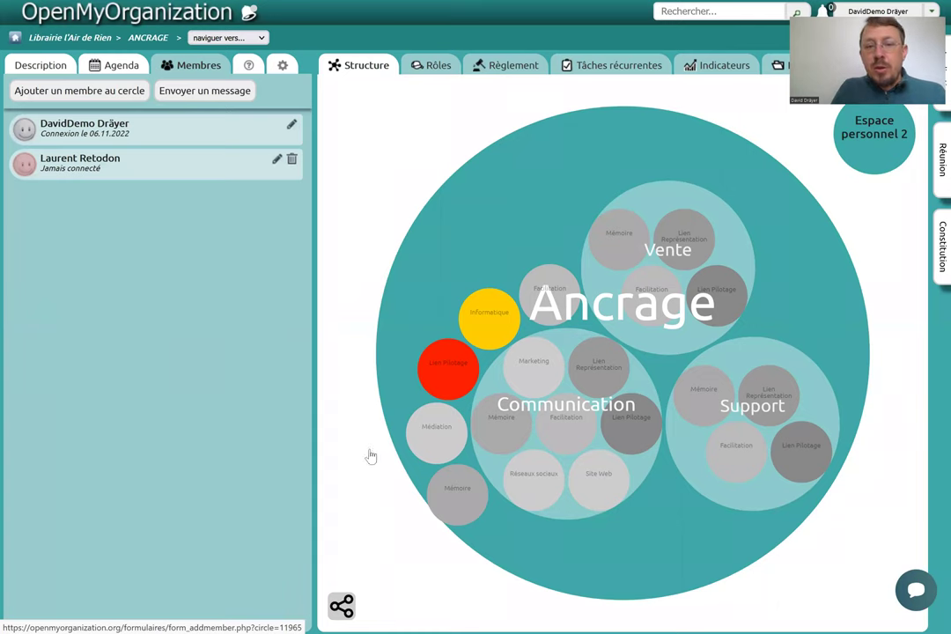
Check the Médiation role's history, then go back up to the Ancrage circle.
left_click(435, 459)
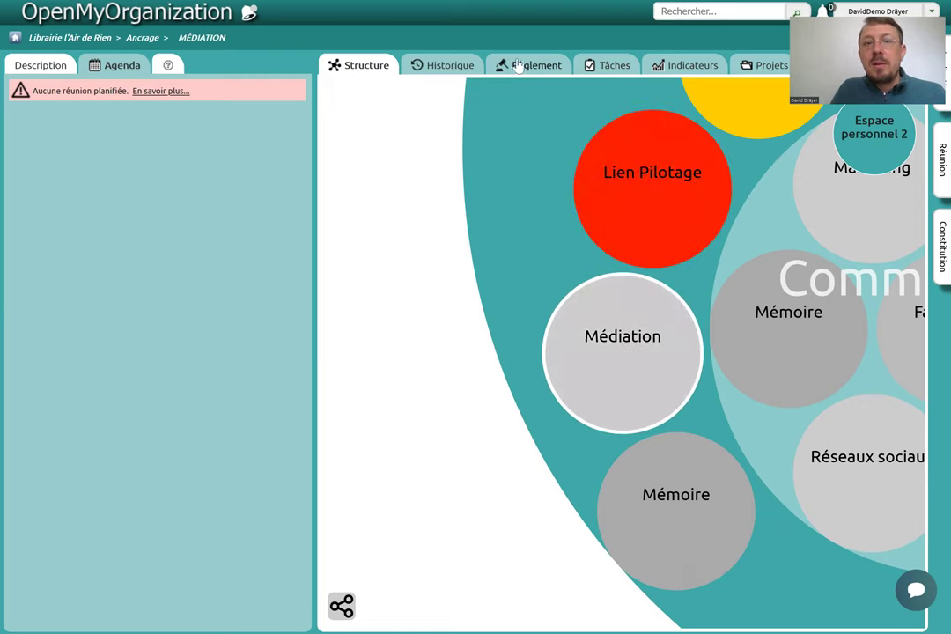
left_click(454, 66)
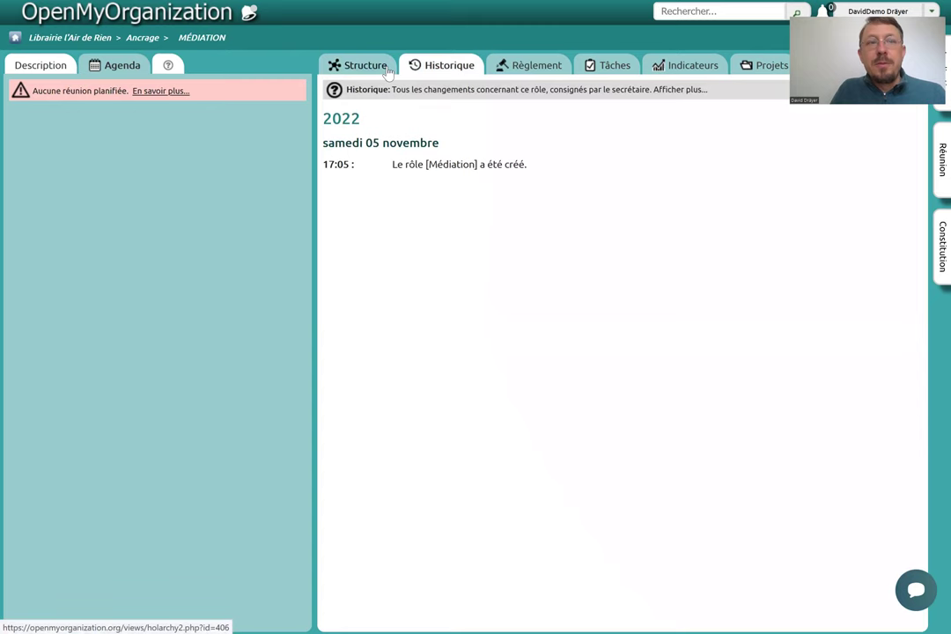
left_click(388, 71)
left_click(147, 39)
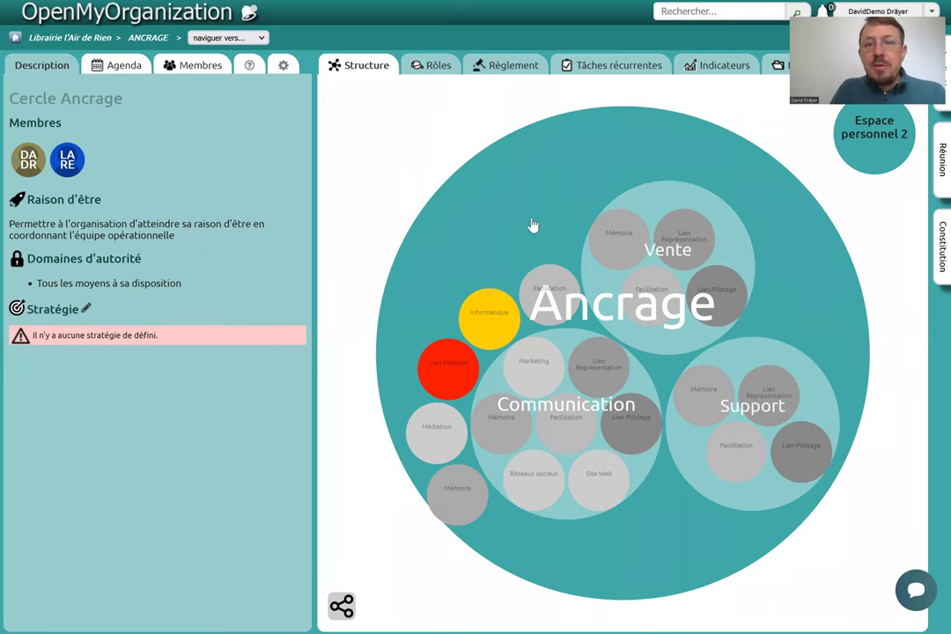
Open the Ancrage add-member form, try the search and create-new options, then cancel.
left_click(202, 65)
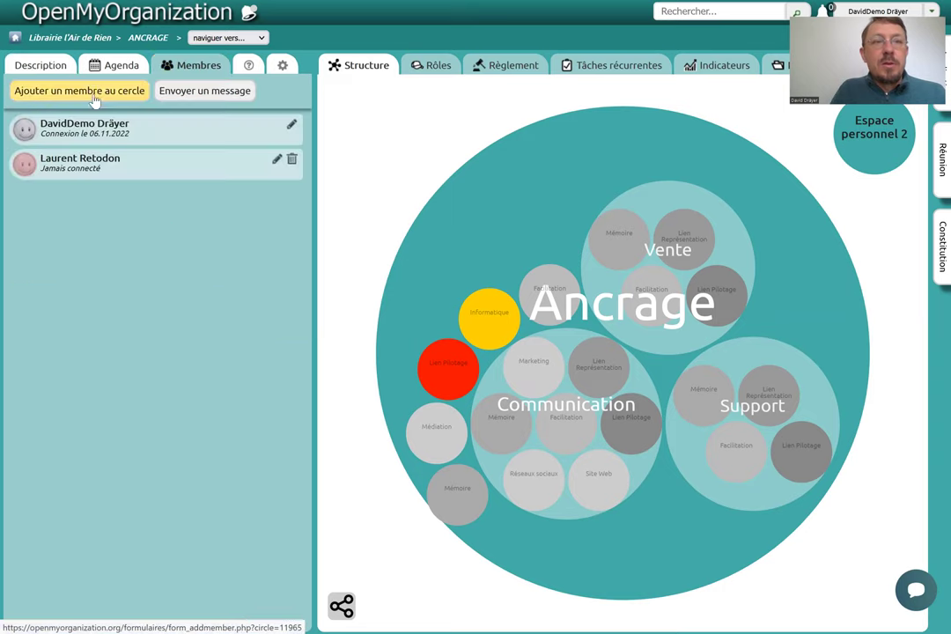
left_click(91, 93)
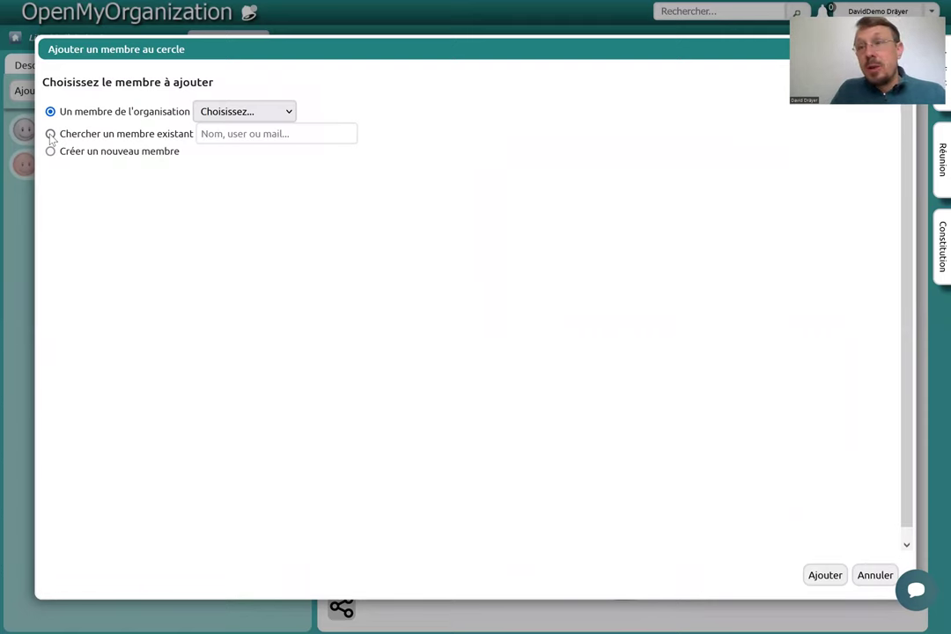
left_click(50, 135)
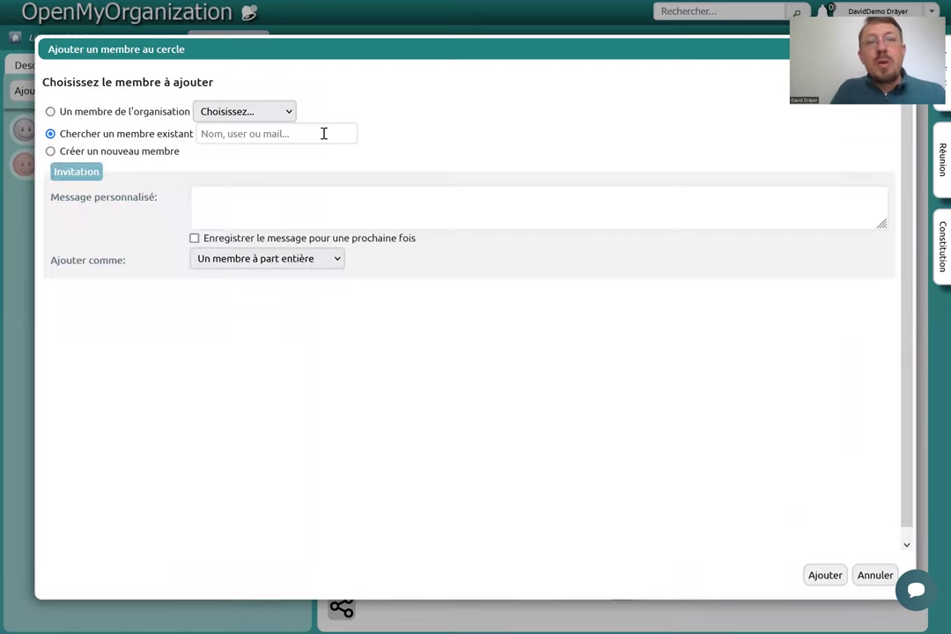
left_click(323, 133)
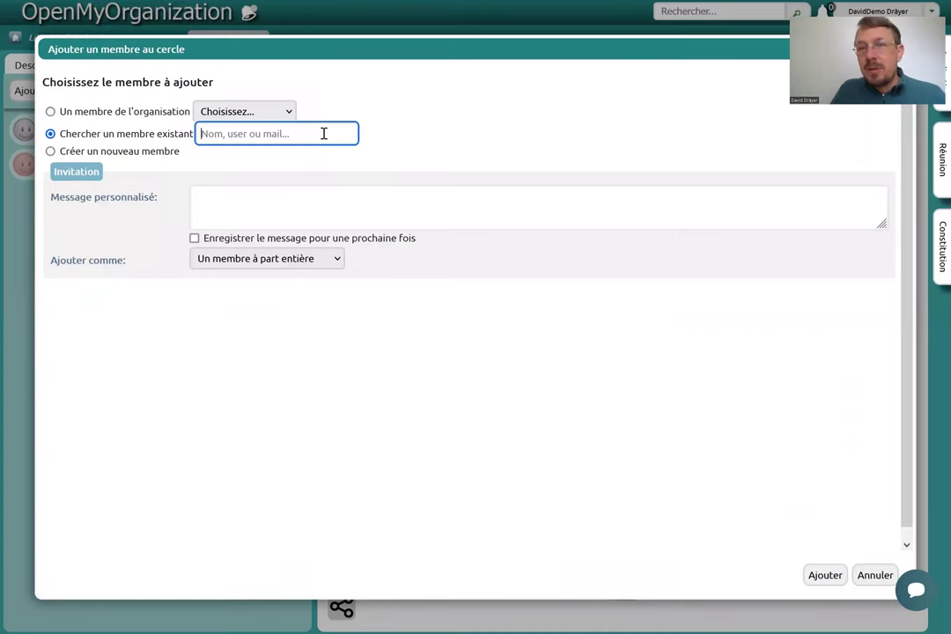
left_click(50, 152)
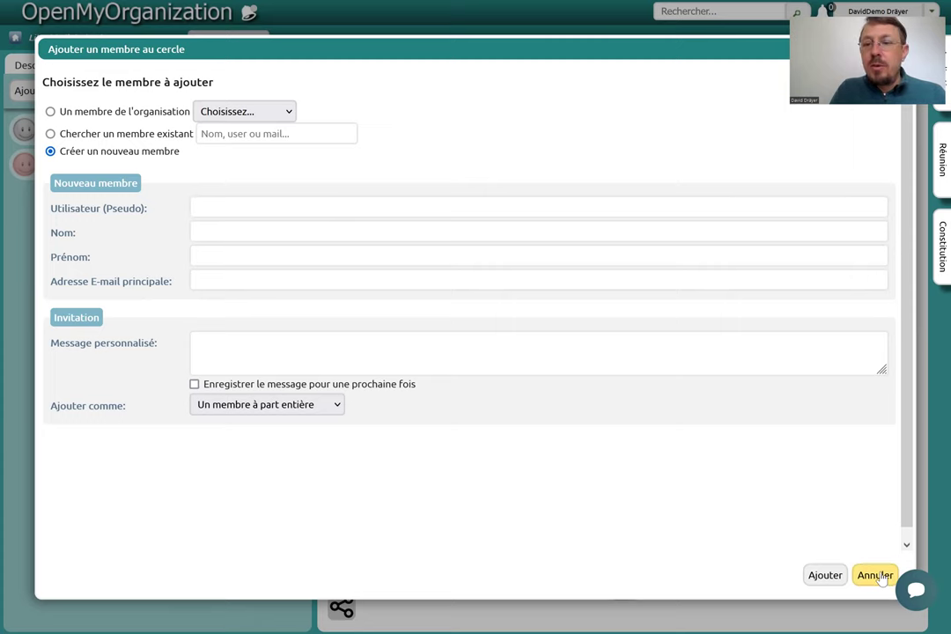
left_click(877, 576)
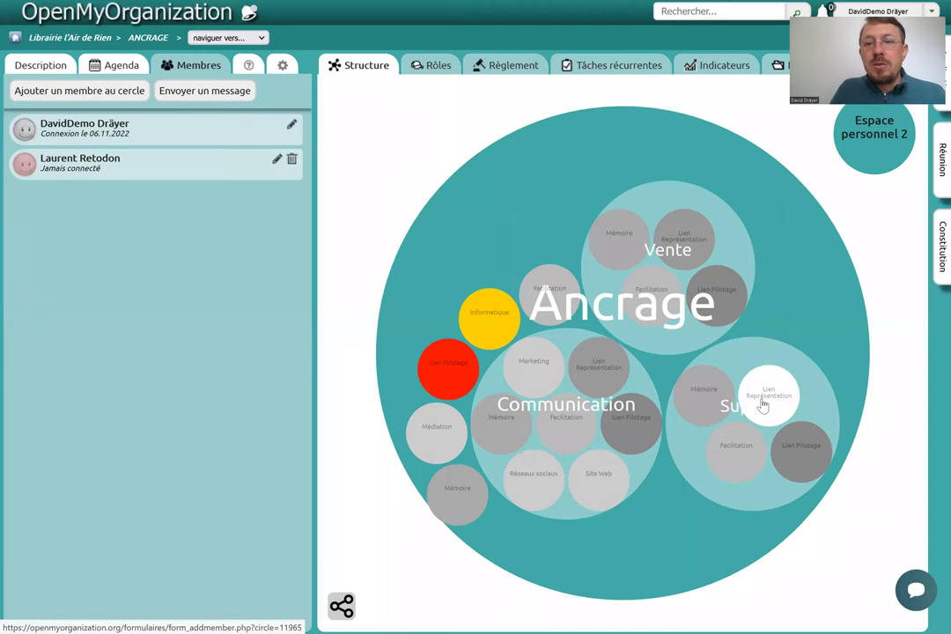